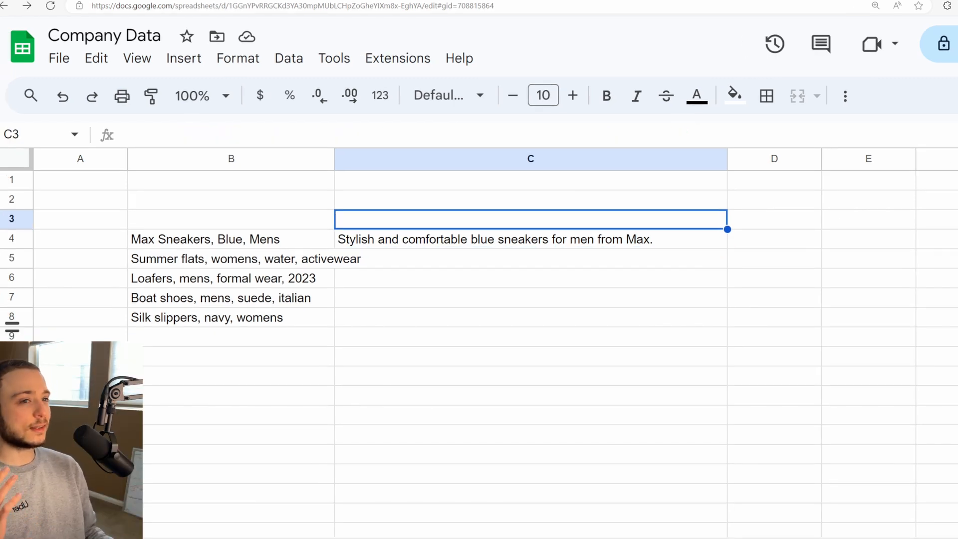
Step: Search the add-on marketplace for "Mage AI" and open the AI for Sheets | Mage Assistant listing
left_click(393, 60)
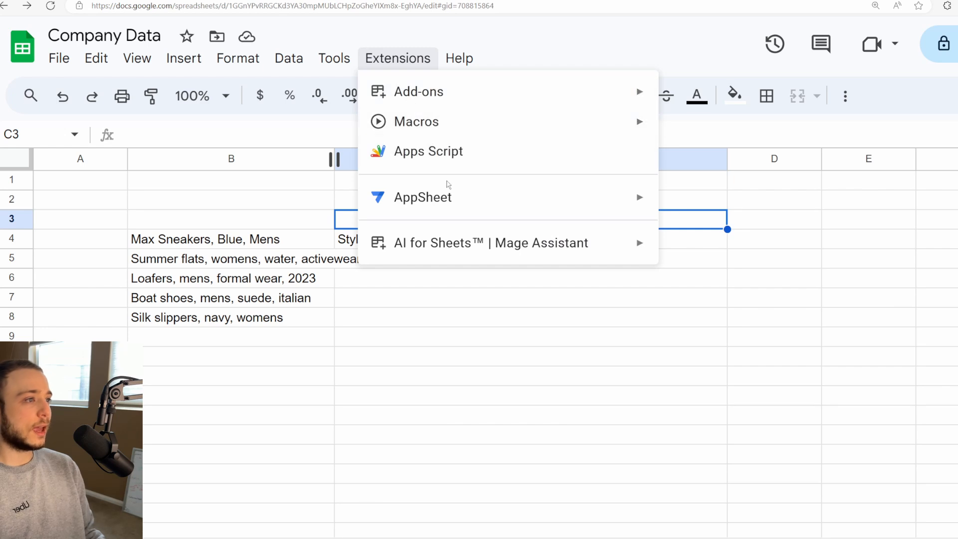
mouse_move(494, 93)
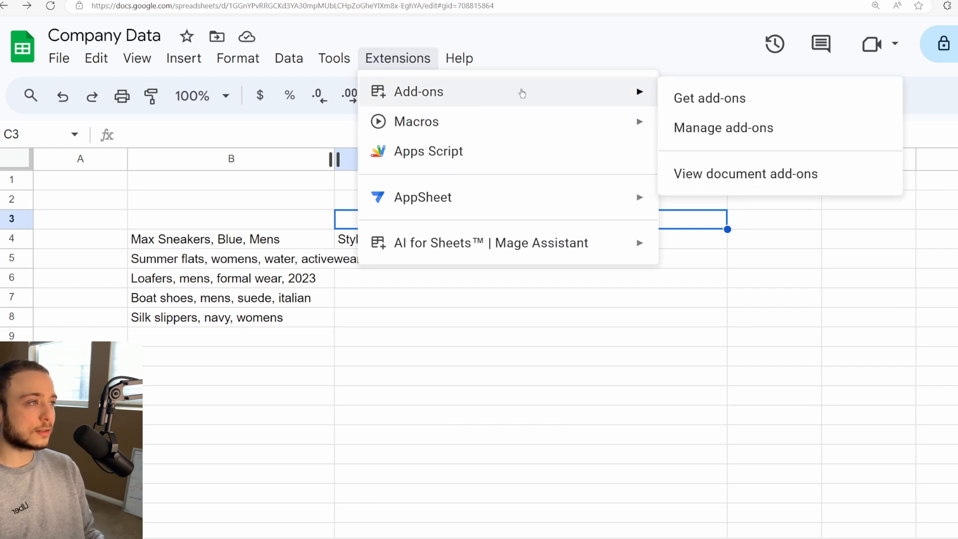
left_click(693, 96)
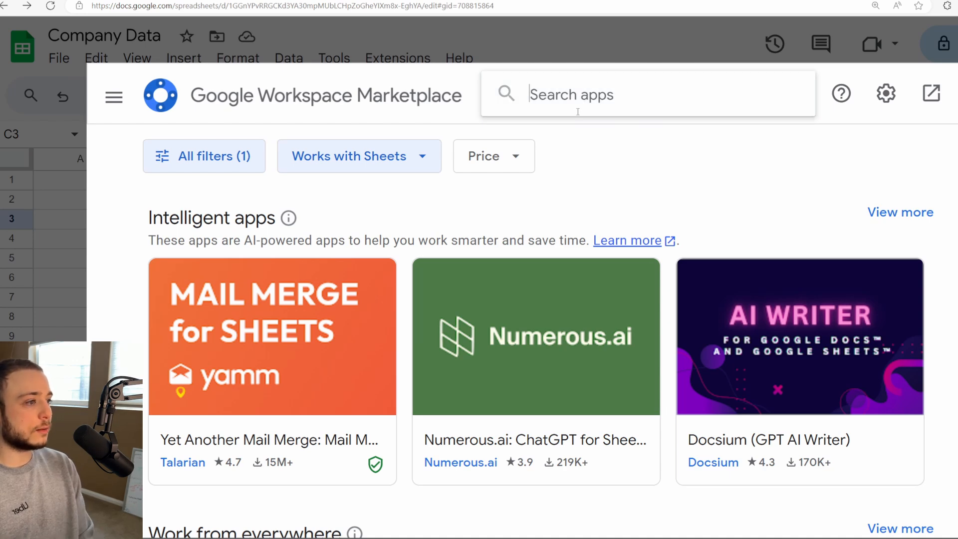
type("Mage AI")
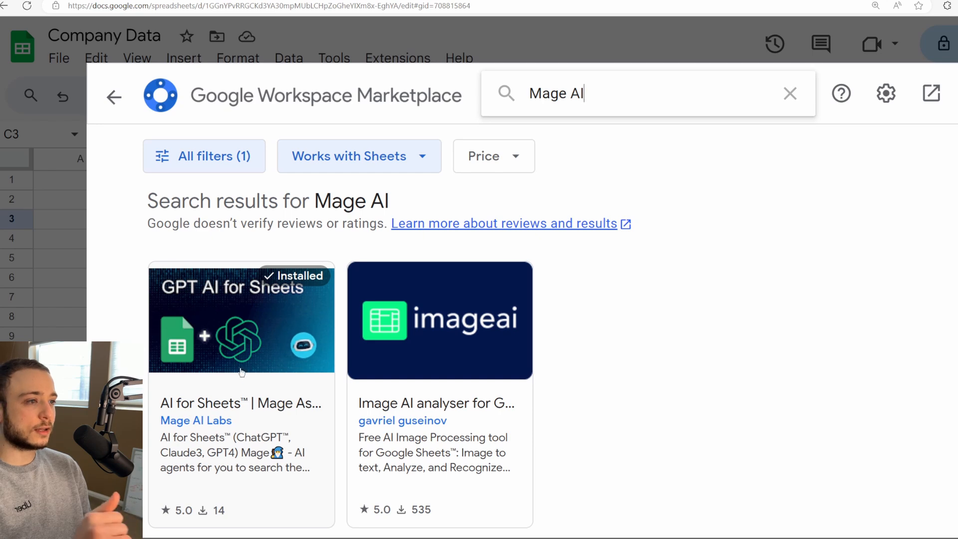
left_click(246, 341)
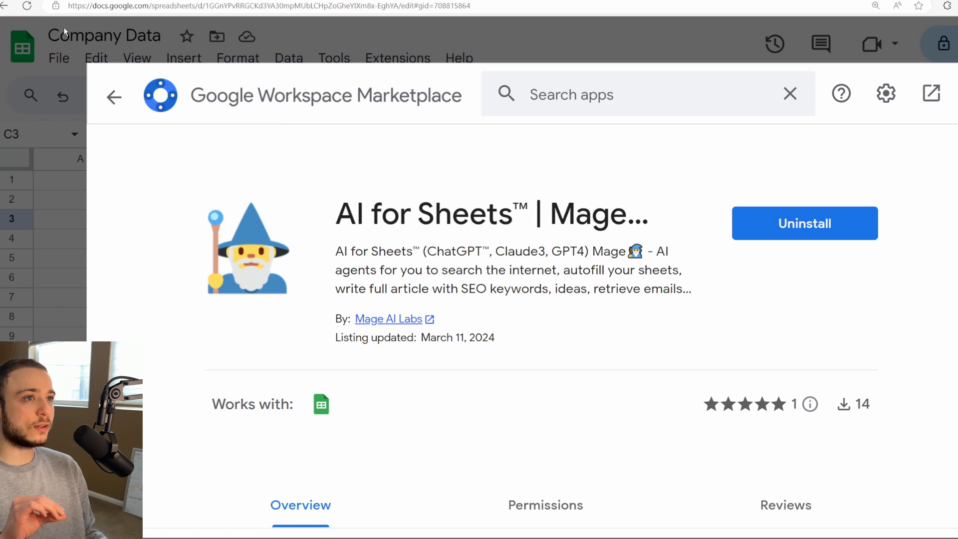
Step: Reload the spreadsheet and show the Mage AI menu of the AI for Sheets add-on
left_click(27, 6)
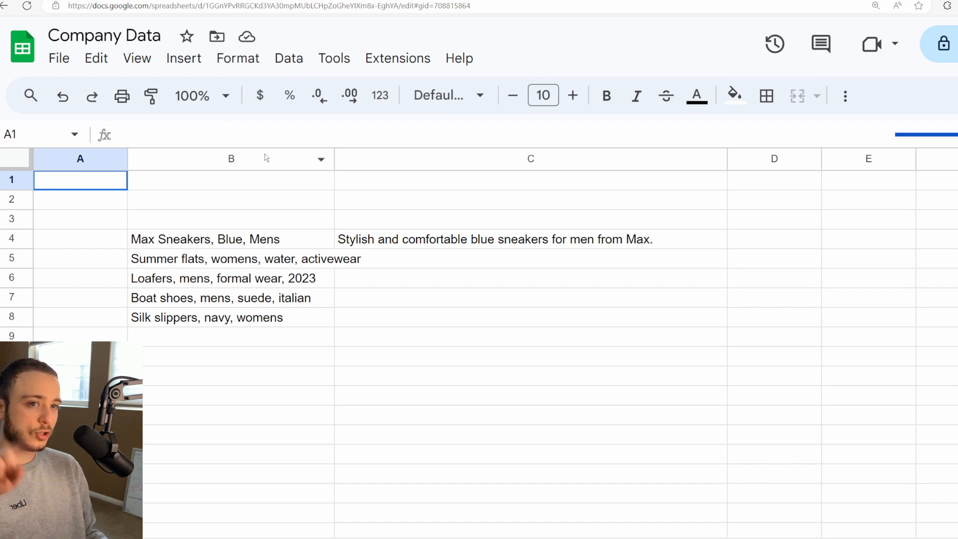
left_click(405, 67)
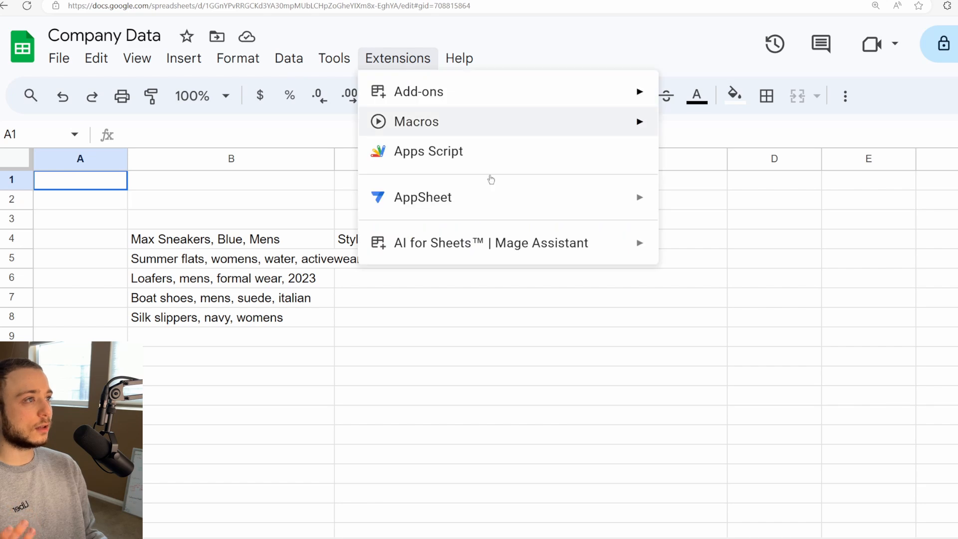
mouse_move(573, 244)
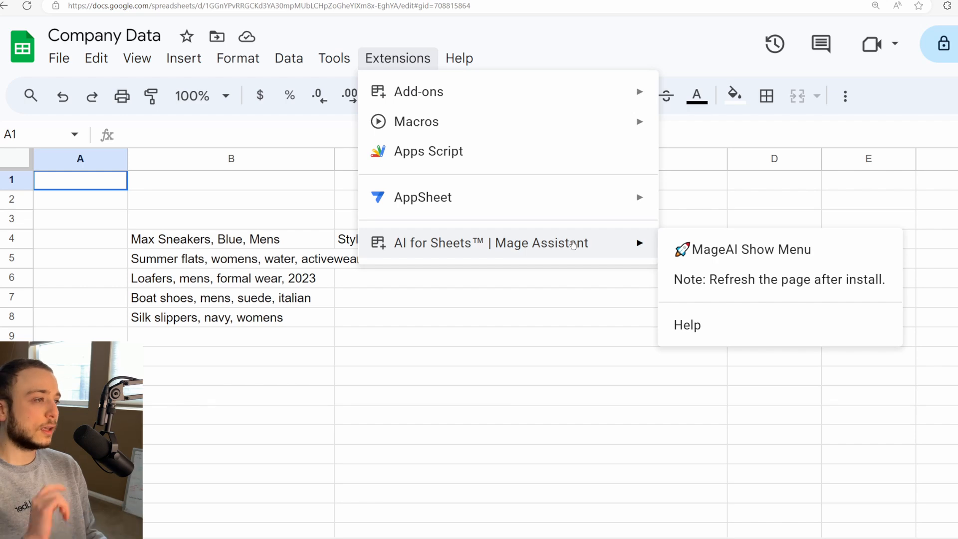
left_click(731, 257)
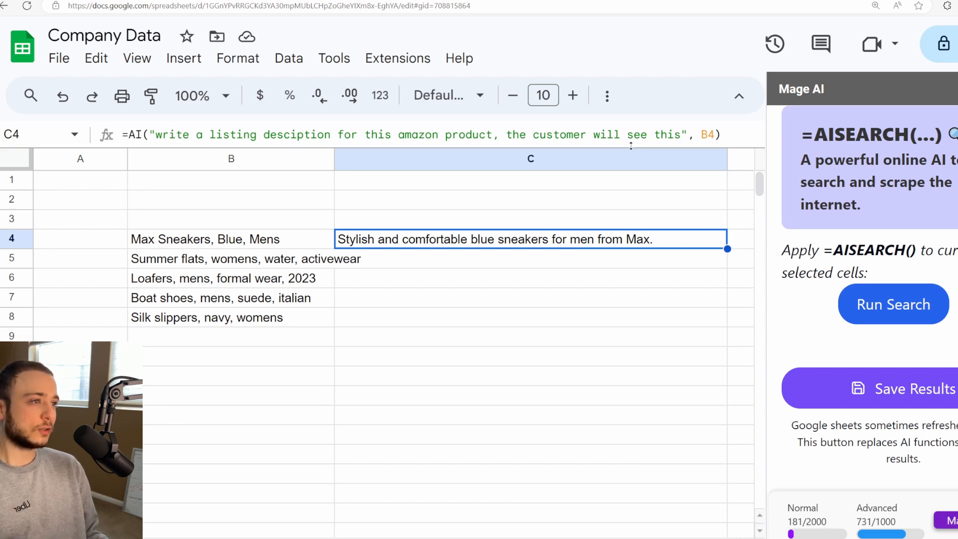
Step: Examine the AI formula in C4, including its function name, quoted prompt and cell reference, leaving it as it is
double_click(509, 231)
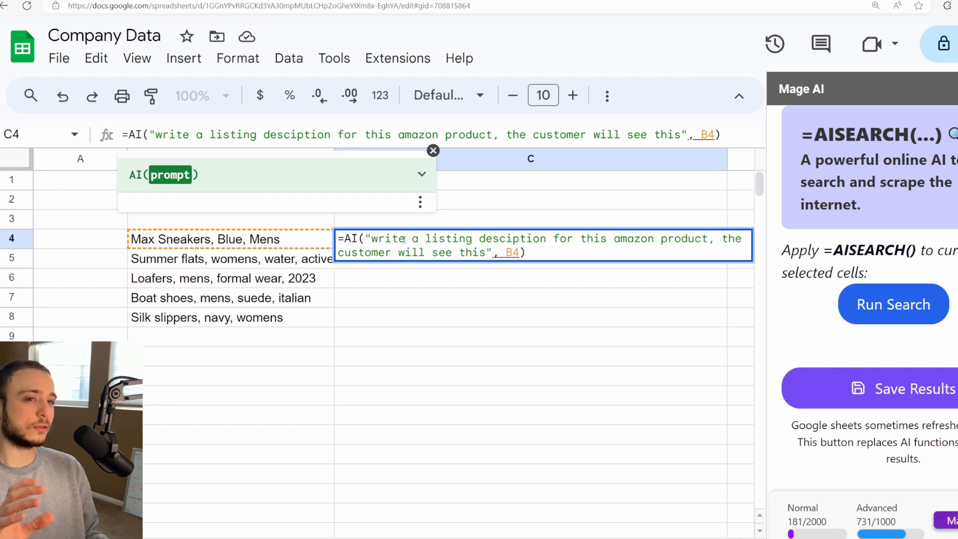
left_click(459, 252)
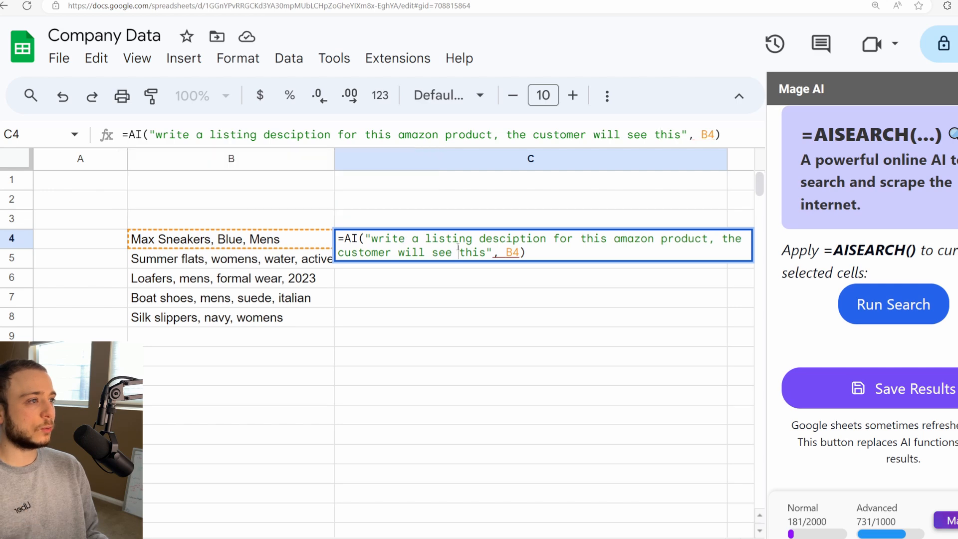
left_click_drag(486, 252, 351, 253)
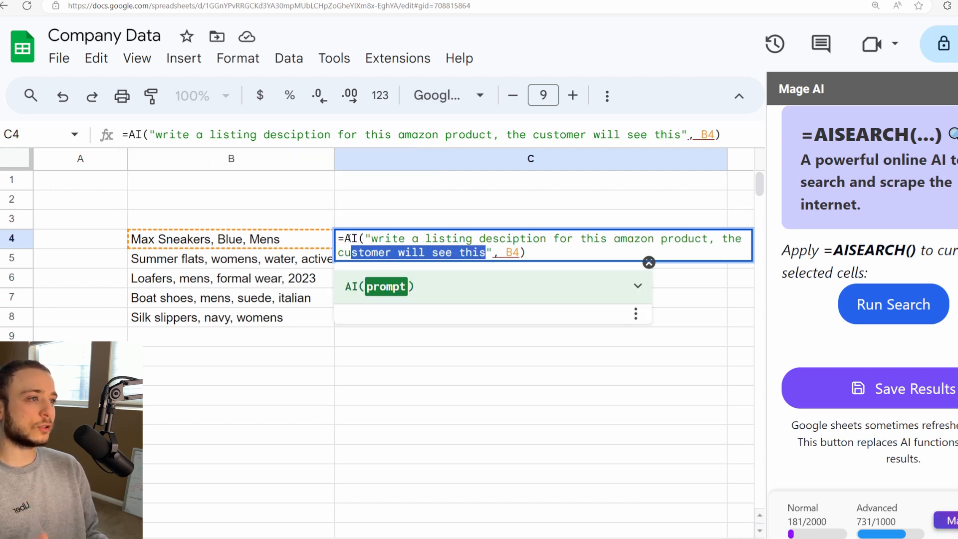
key("ctrl+a")
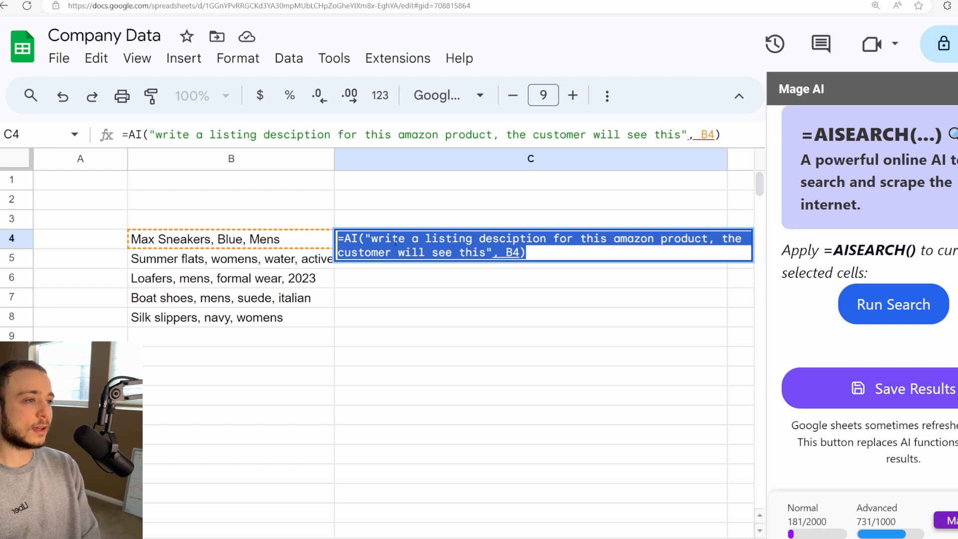
left_click(352, 239)
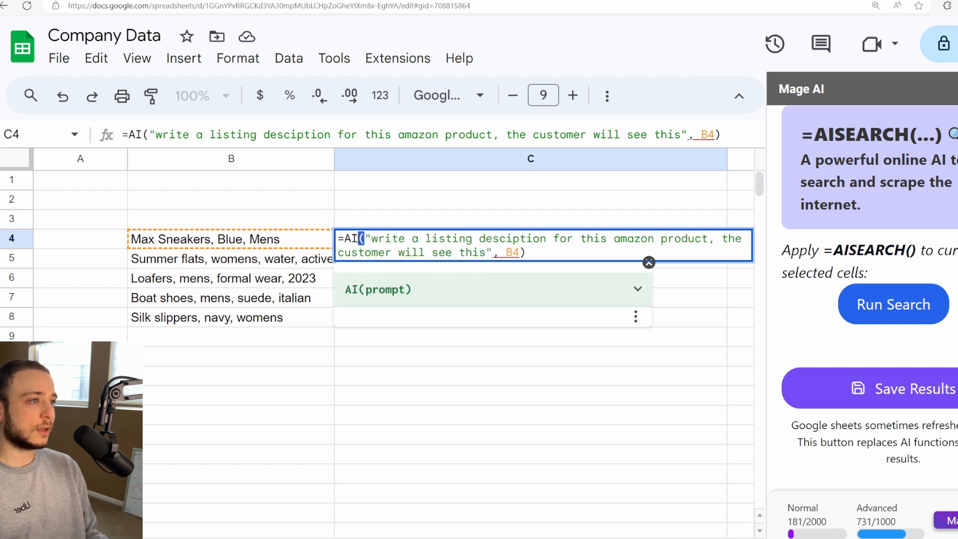
left_click(362, 239)
left_click_drag(371, 238, 498, 256)
left_click(491, 252)
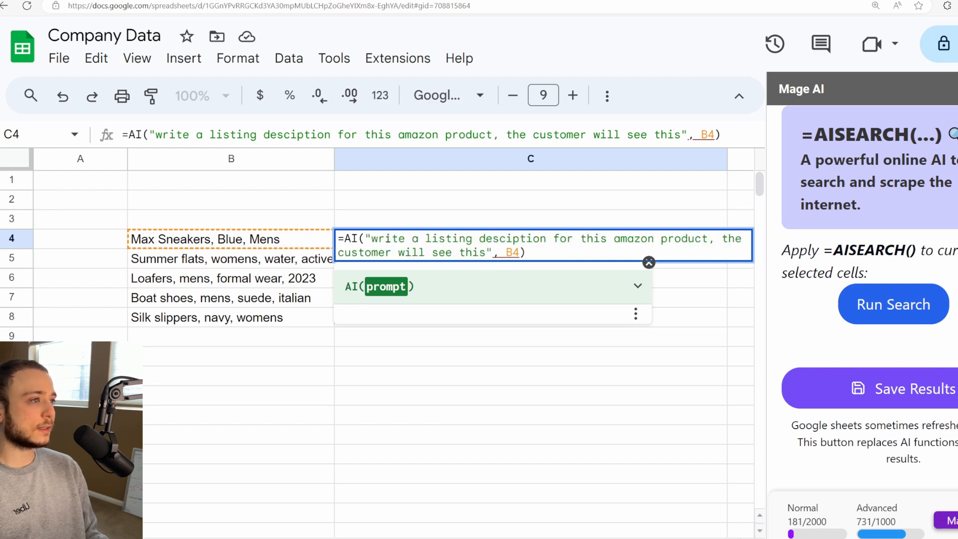
mouse_move(371, 239)
left_mouse_down()
mouse_move(748, 239)
mouse_move(494, 253)
mouse_move(371, 240)
left_mouse_up()
key("Return")
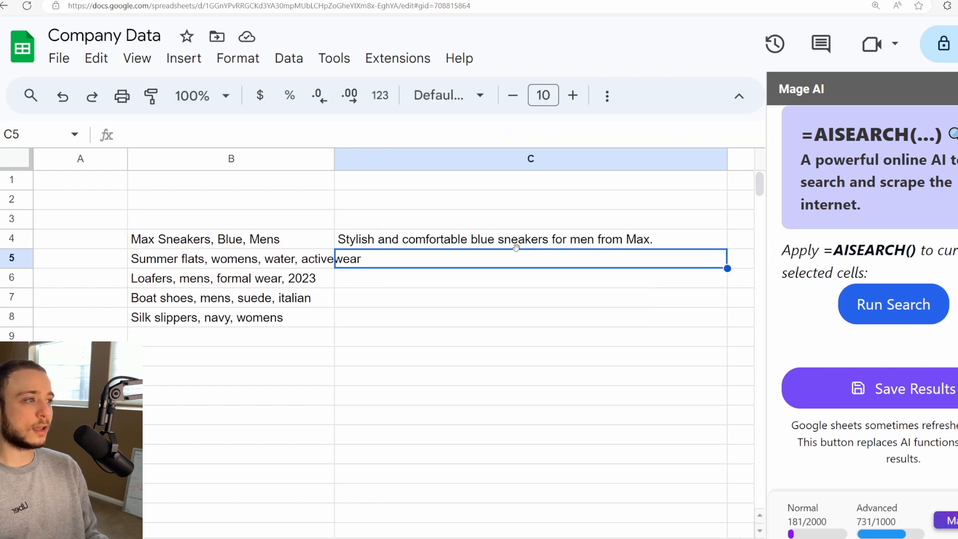
Step: Fill the listing-description formula from C4 down through C8 and review the generated product descriptions
left_click(515, 246)
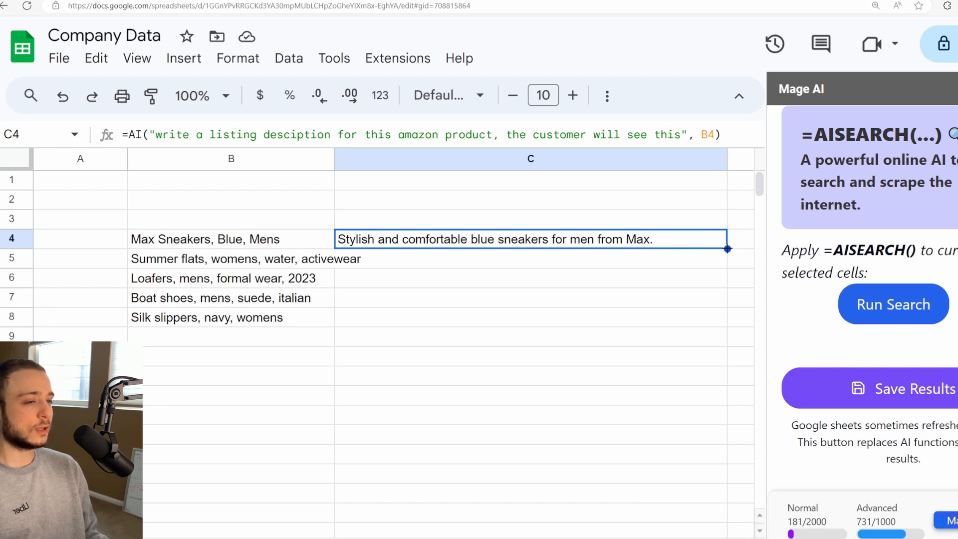
left_click_drag(727, 248, 711, 316)
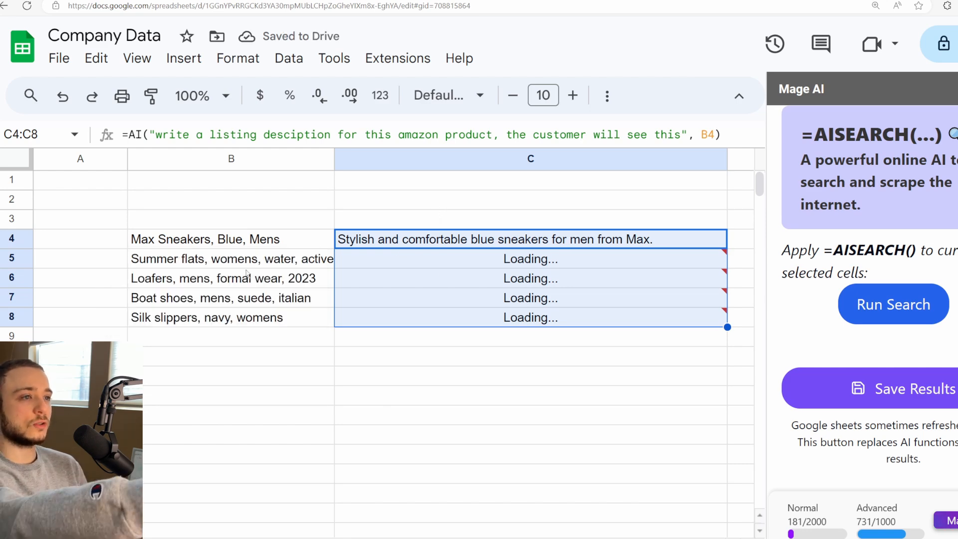
left_click(246, 261)
left_click(246, 294)
left_click(250, 319)
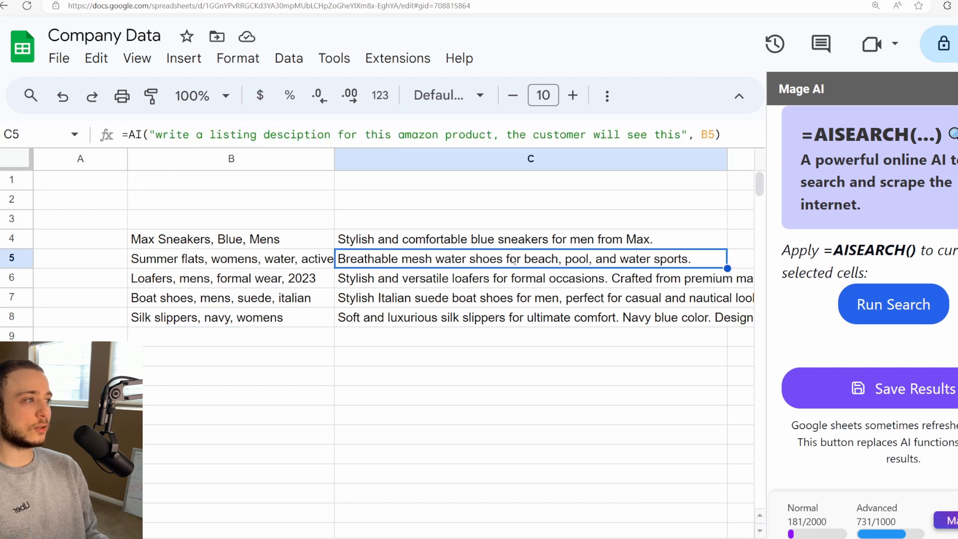
left_click(514, 259)
left_click(473, 282)
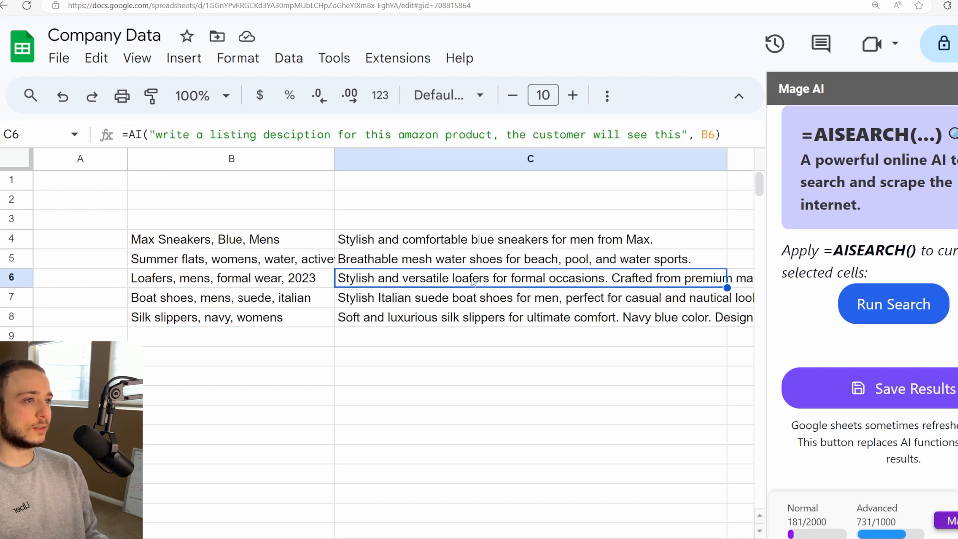
left_click(462, 298)
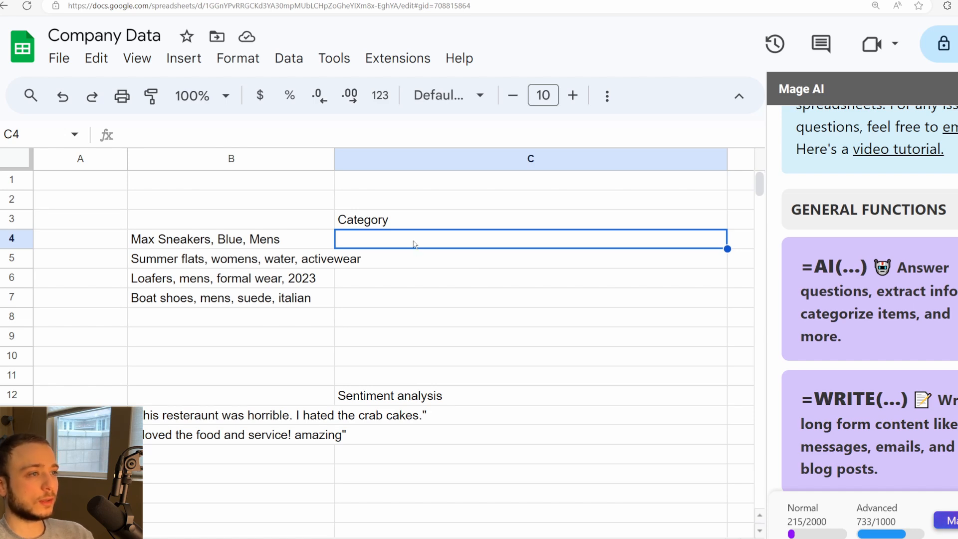
Step: Enter =AI("categorize what type of clothing this is:", B4) in C4 under the Category heading
type("=")
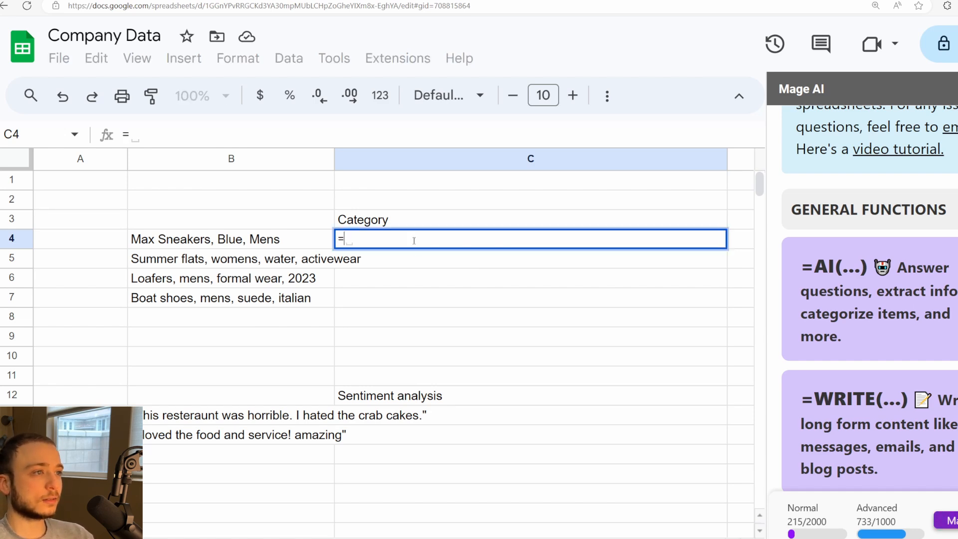
type("AI(\"categorize the")
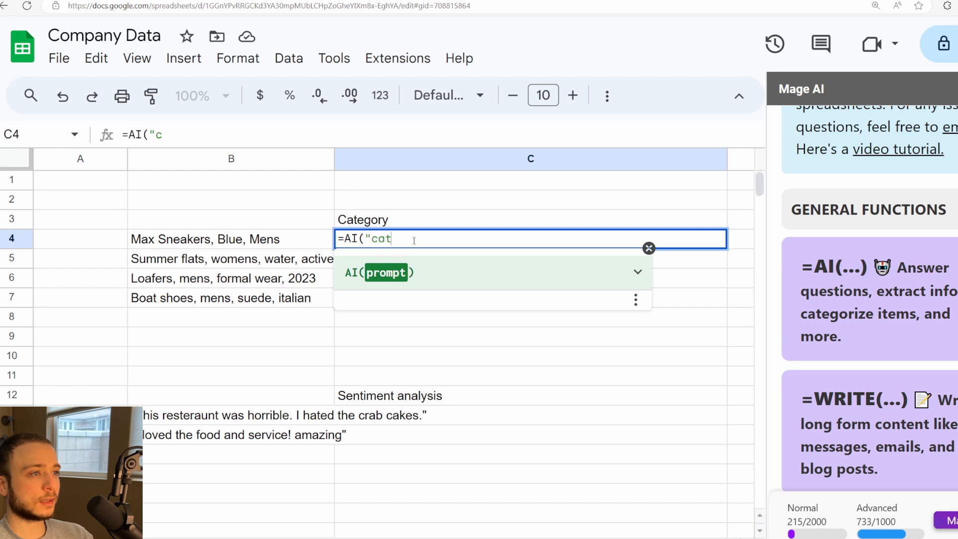
key("BackSpace")
key("BackSpace")
key("BackSpace")
type("w")
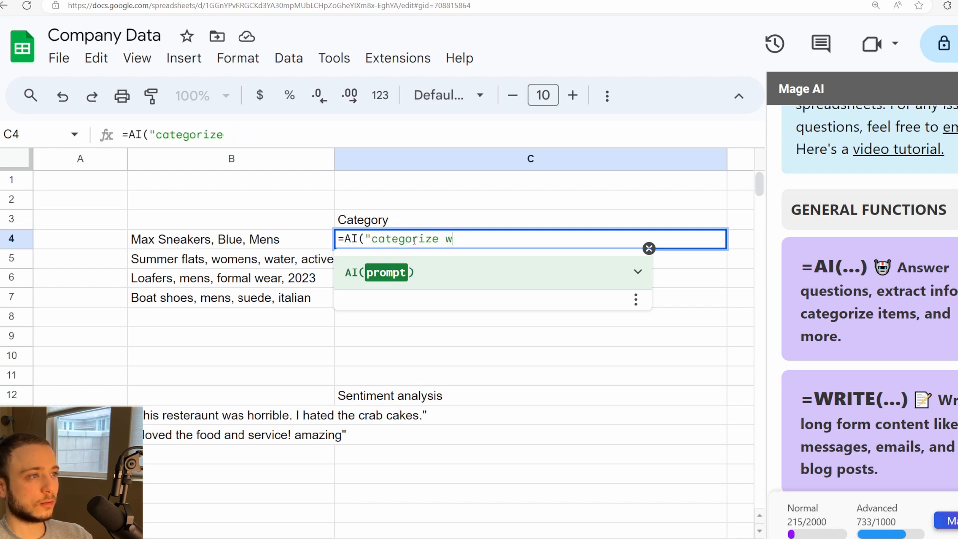
type("hat type of clothing thi")
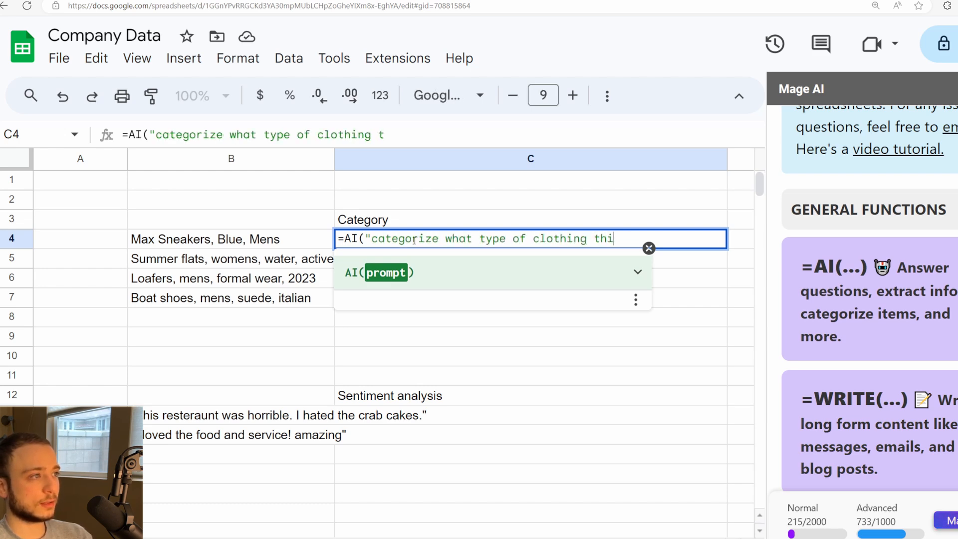
type("s is:\",")
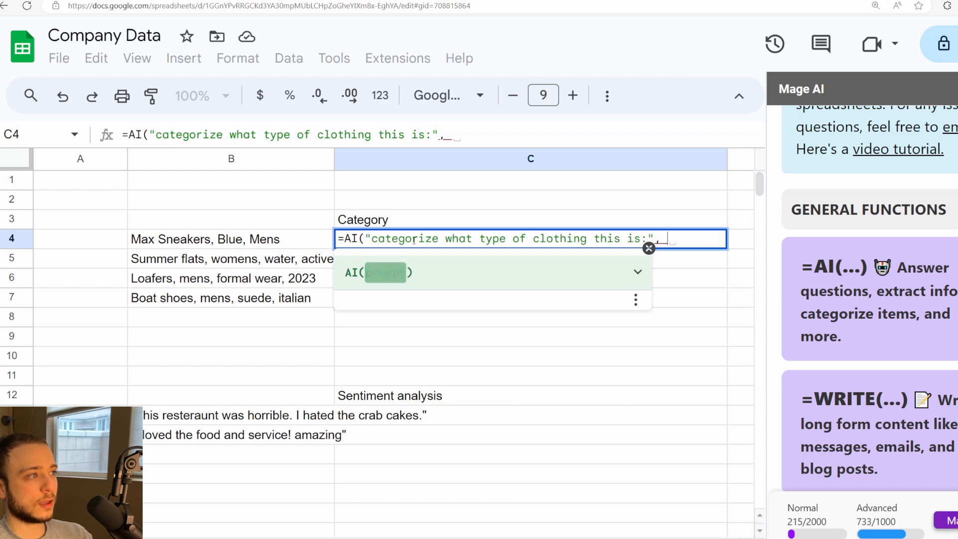
left_click(286, 238)
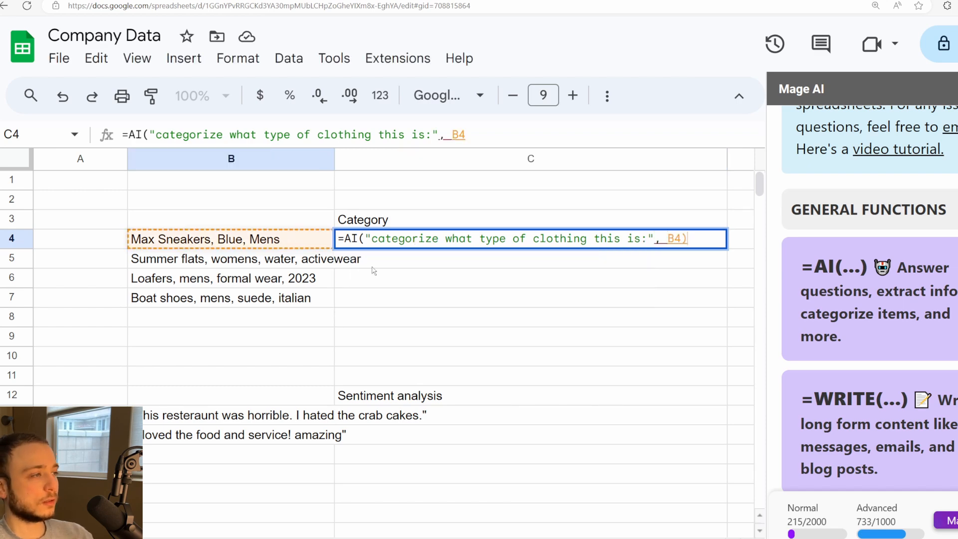
type(")")
key("Return")
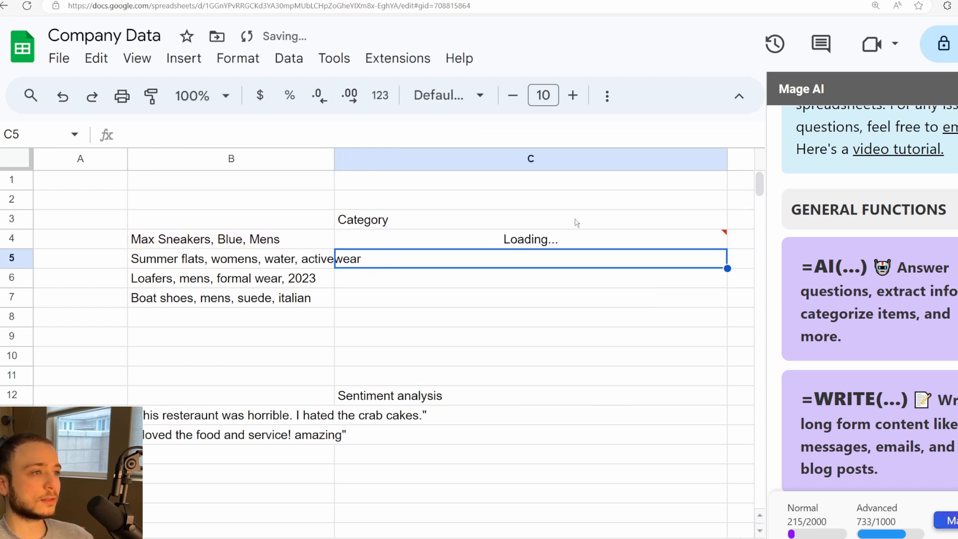
Step: Fill the category formula from C4 down through C7
left_click(590, 242)
left_click(604, 260)
left_click(655, 240)
left_click_drag(726, 248, 721, 302)
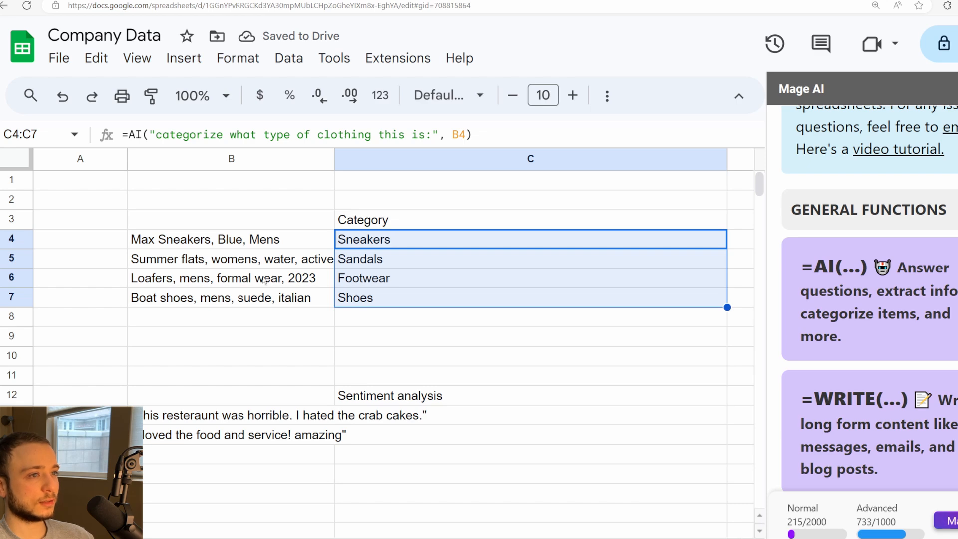
Step: Enter =AI("extract the sentiment of this review: positive or negative", B13) in C13 and fill it down to C14
left_click(484, 420)
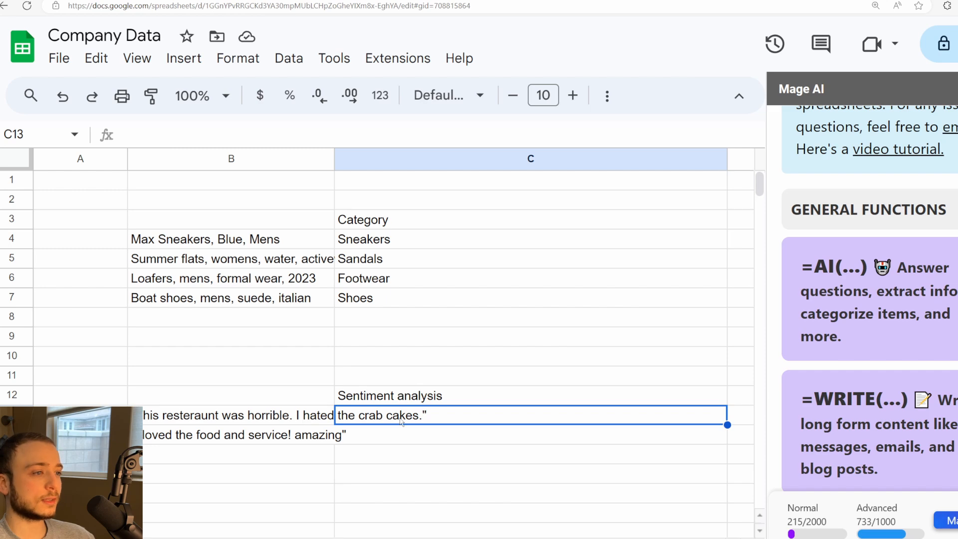
type("=AI(\"")
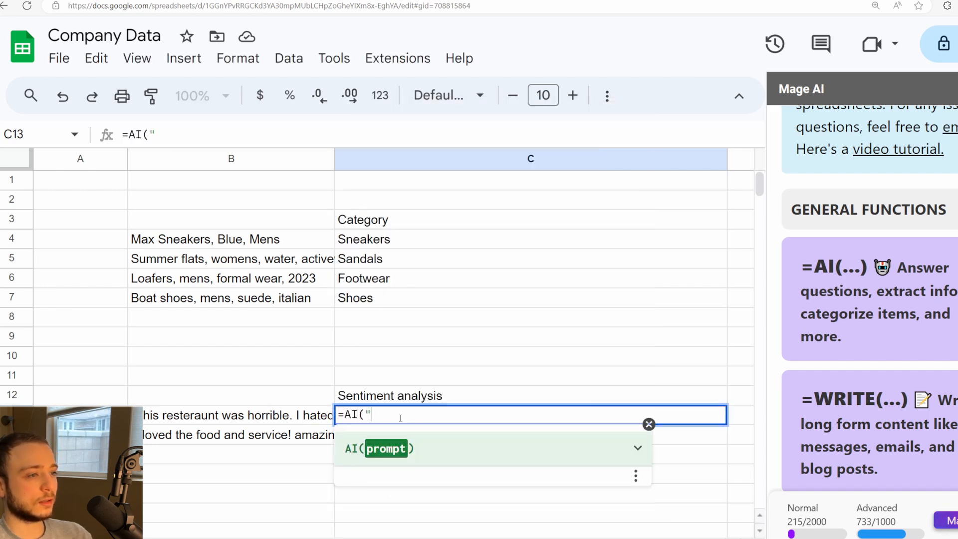
type("extract the sentim")
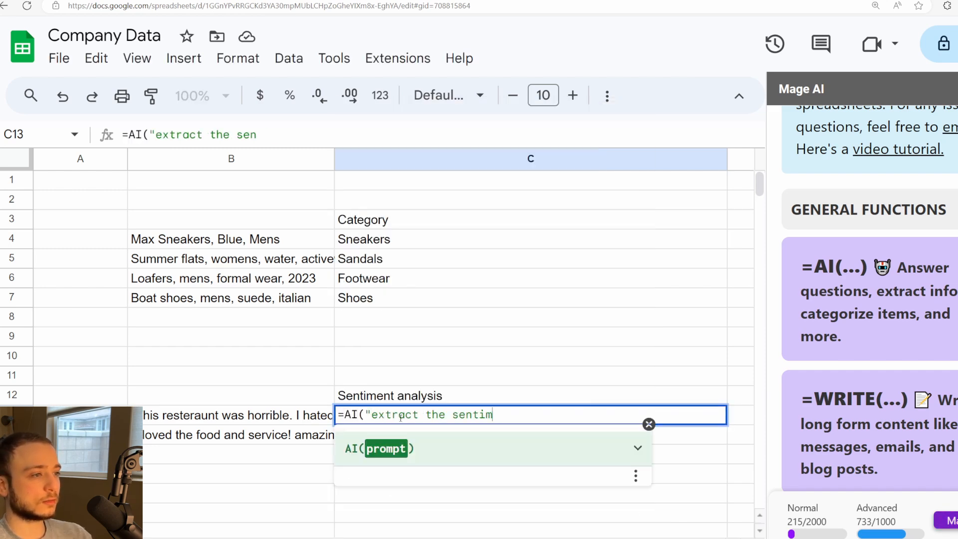
type("ent of this review: pos")
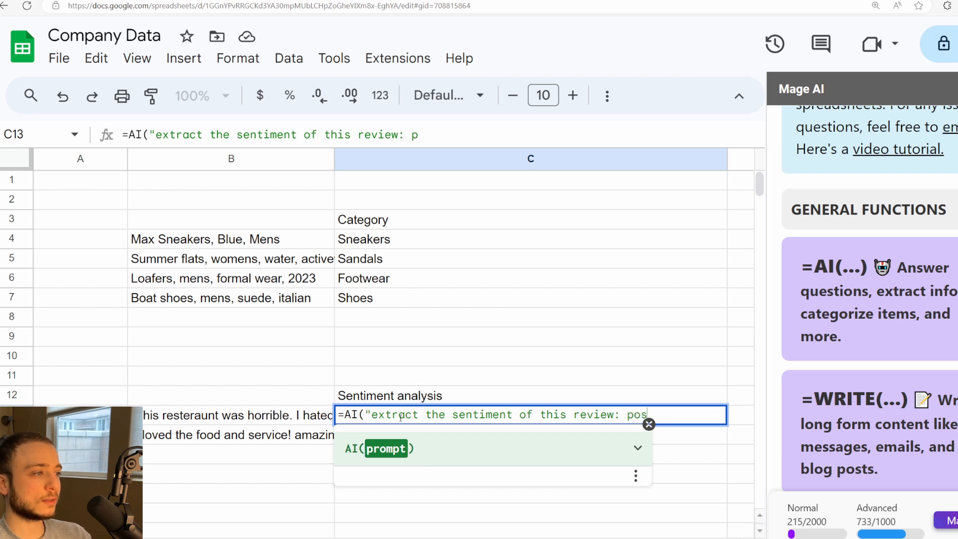
type("itive or negative\",")
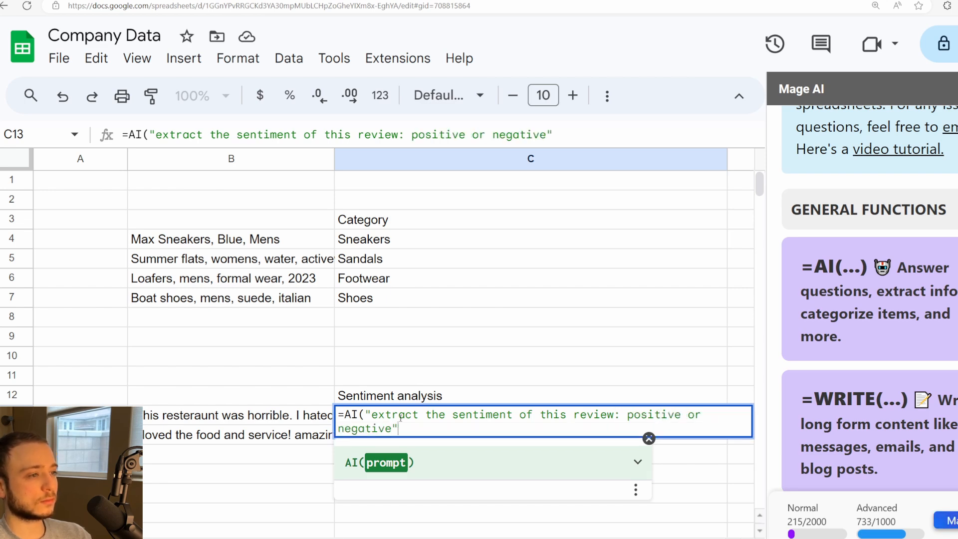
left_click(290, 417)
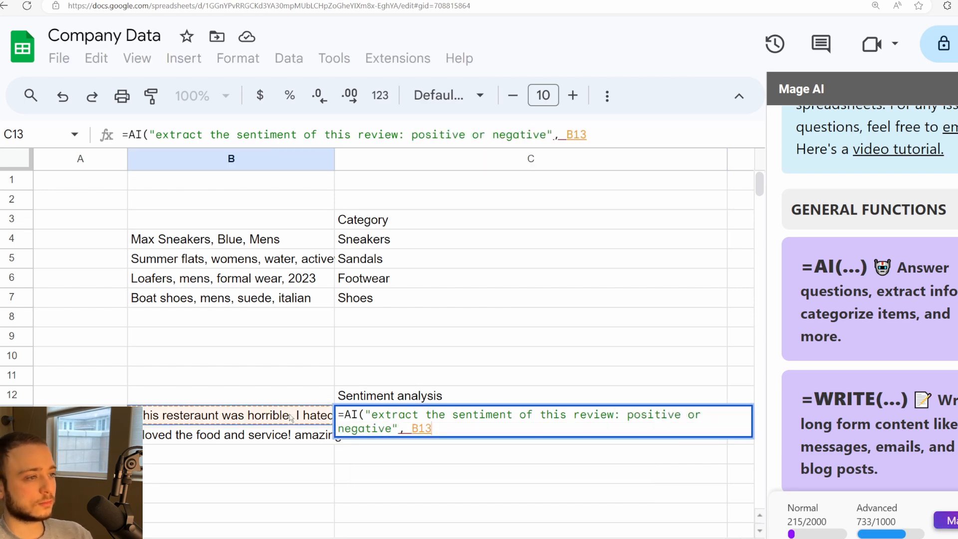
type(")")
key("Return")
left_click(651, 418)
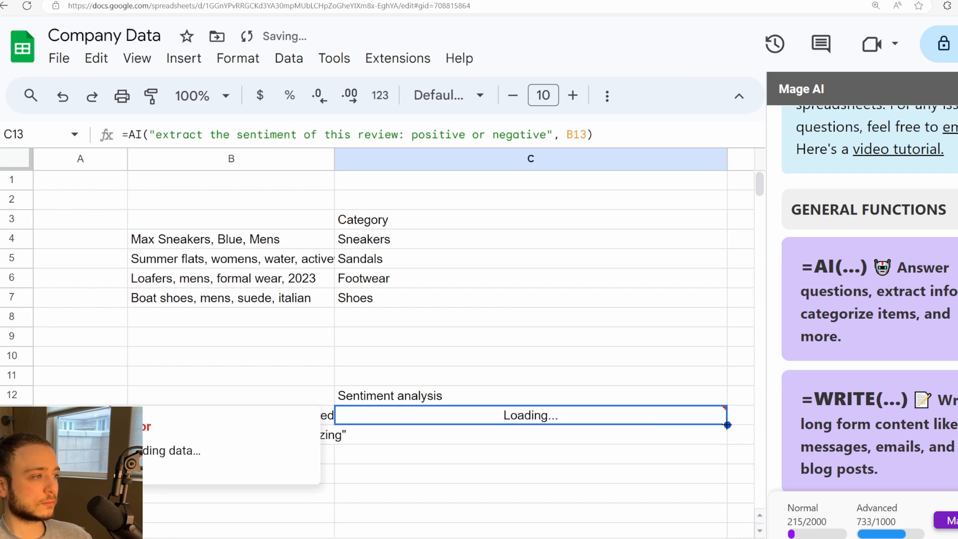
left_click_drag(727, 424, 727, 444)
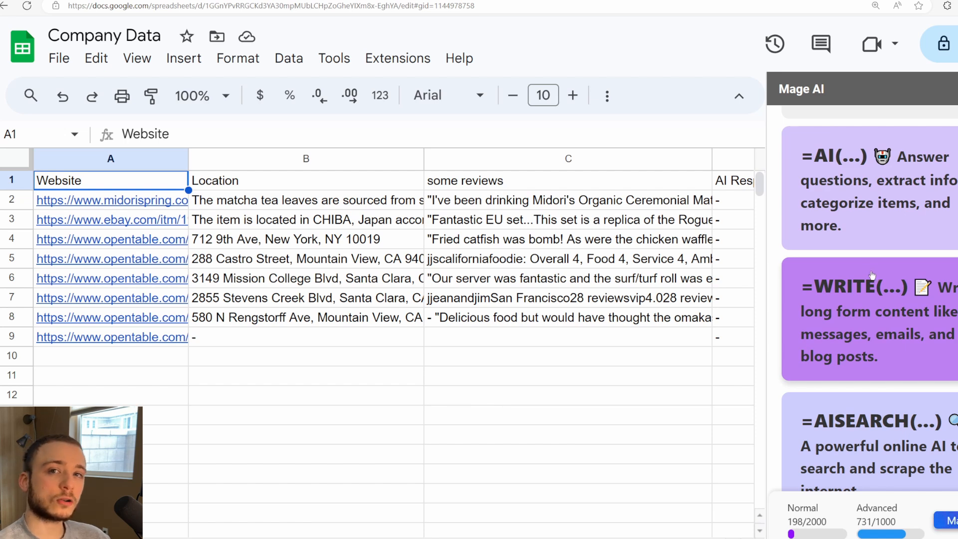
Step: Examine the website table's Location and some reviews headers, the existing entries from row 2 down, and the row 9 link with its unfilled cells
scroll(878, 289, "down", 3)
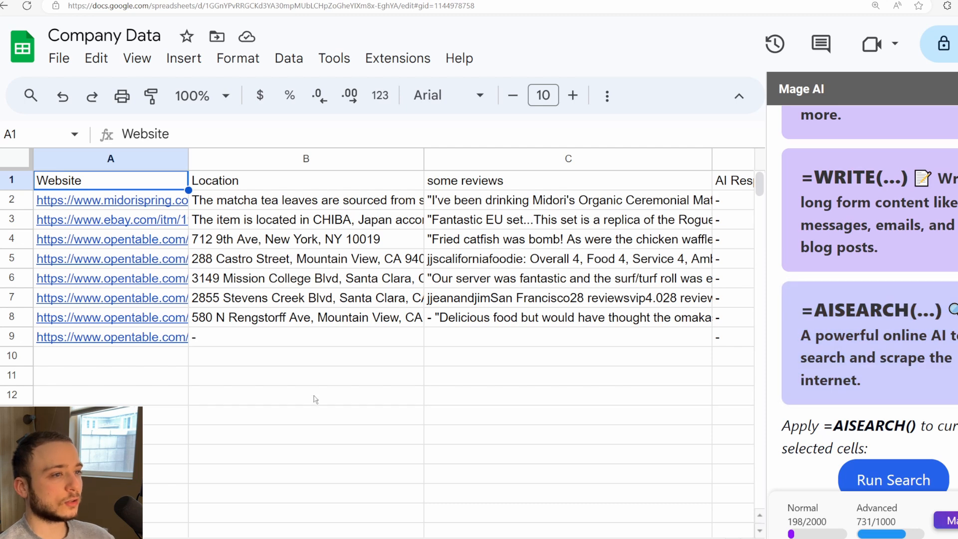
left_click(301, 337)
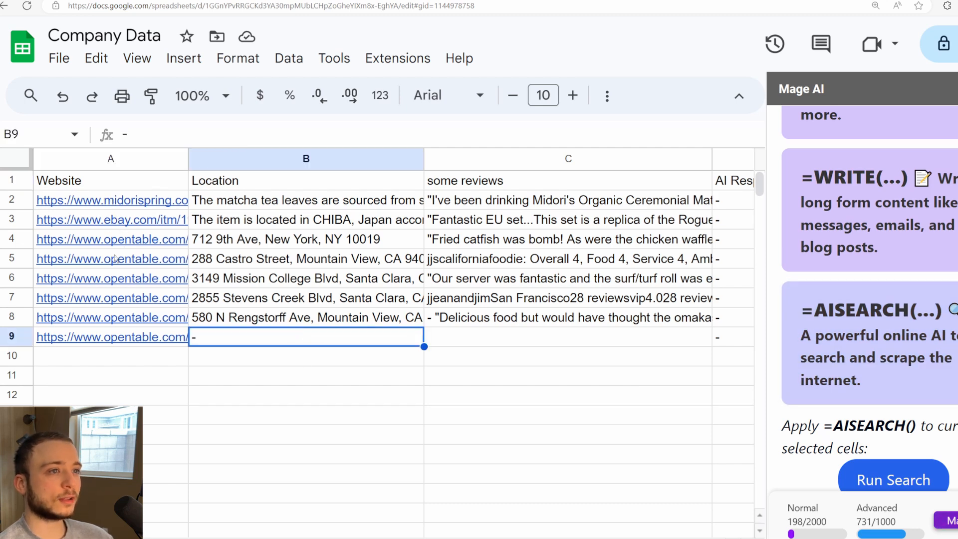
left_click(317, 205)
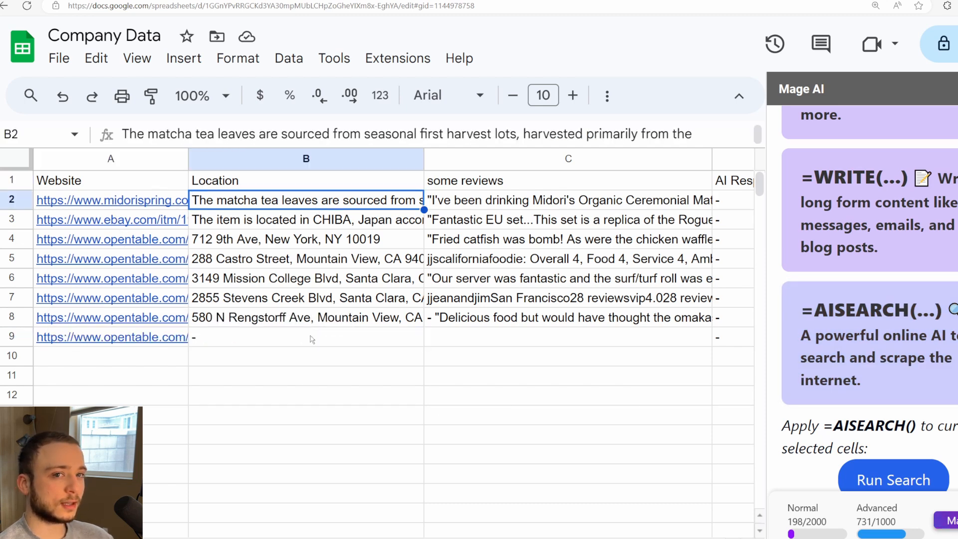
left_click(260, 340)
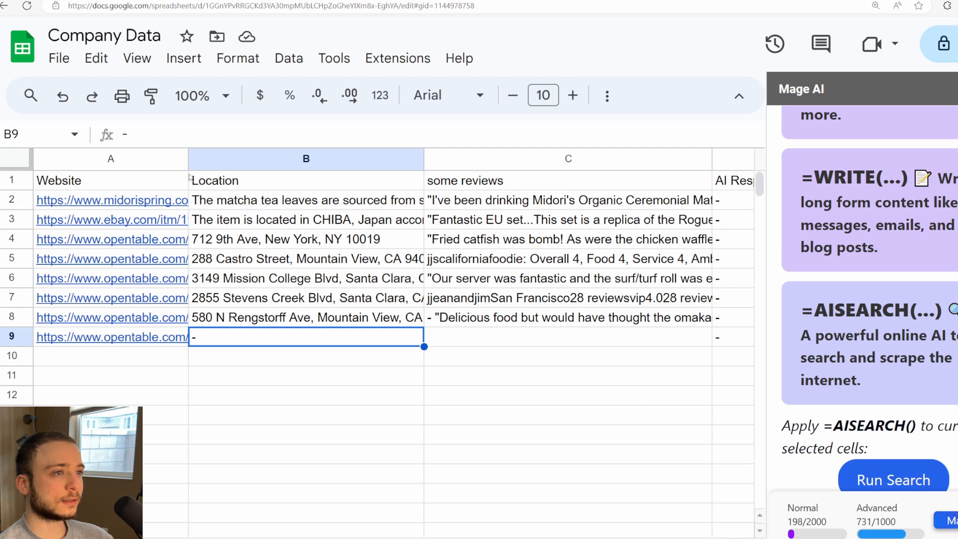
left_click(262, 183)
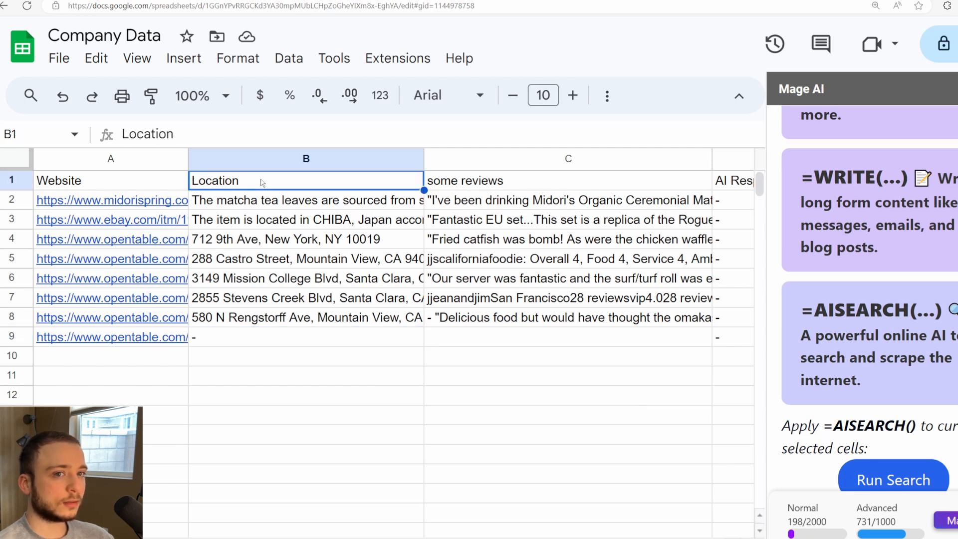
left_click(473, 179)
left_click(334, 187)
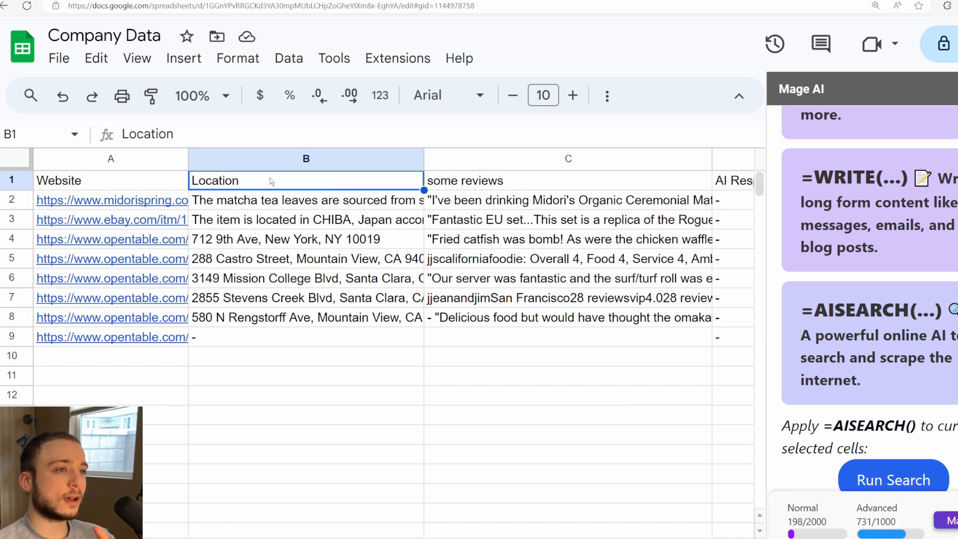
left_click(473, 180)
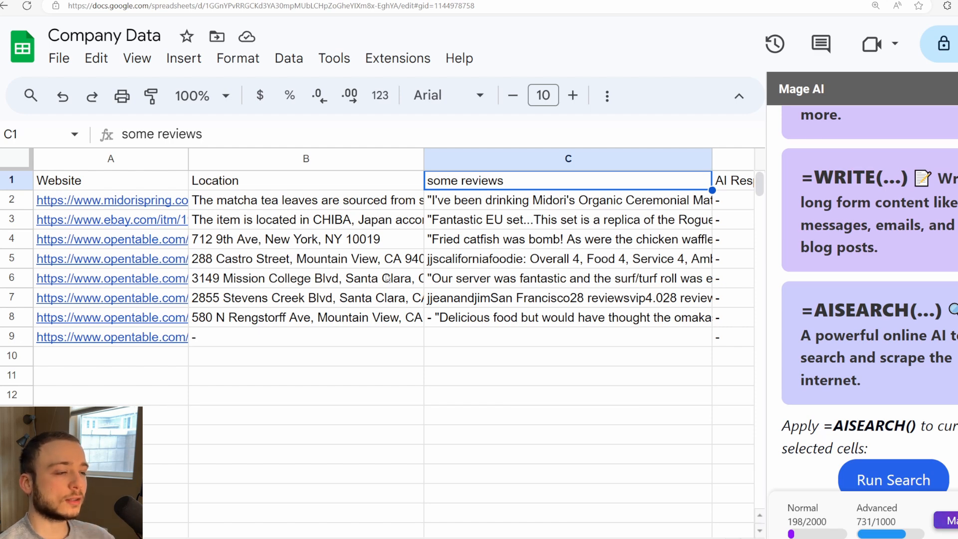
left_click(265, 339)
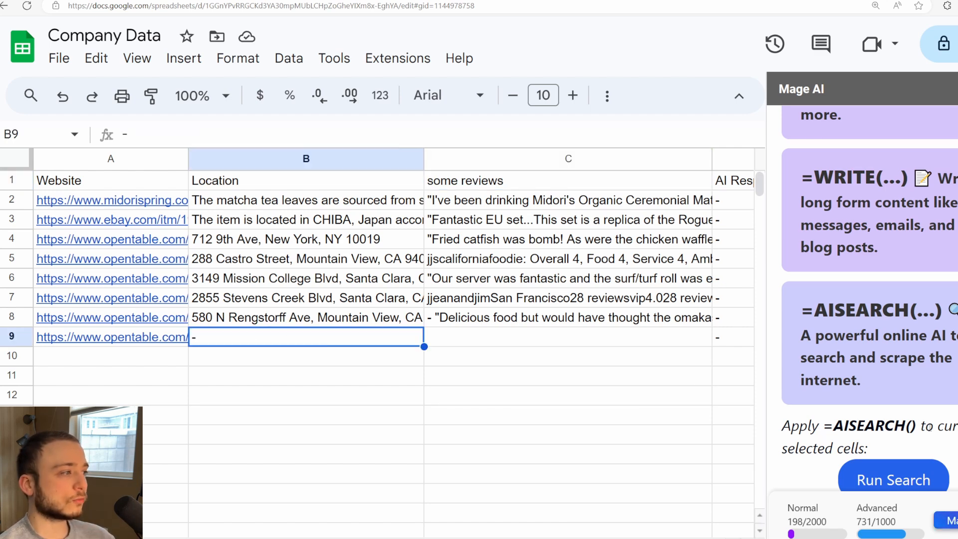
scroll(929, 427, "down", 2)
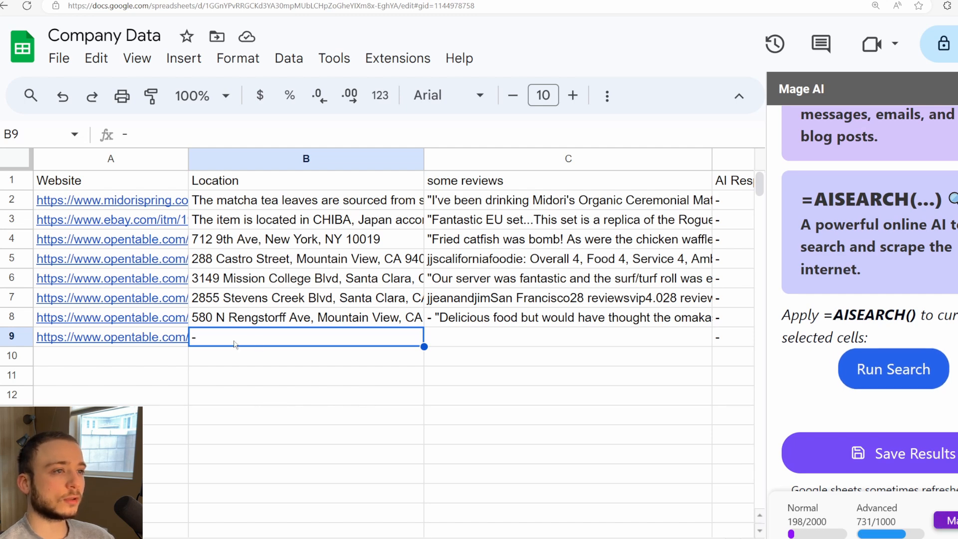
left_click(219, 184)
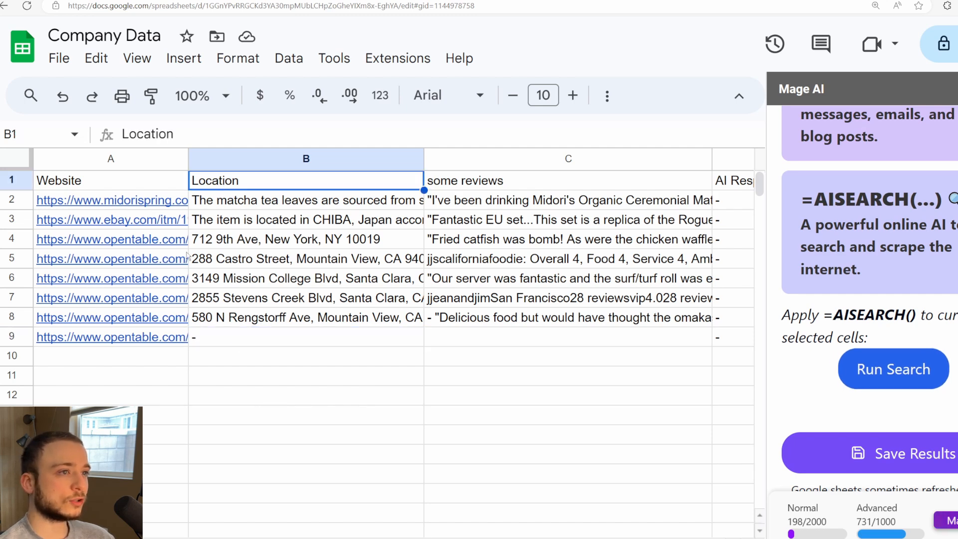
left_click(116, 339)
left_click(263, 337)
left_click(263, 202)
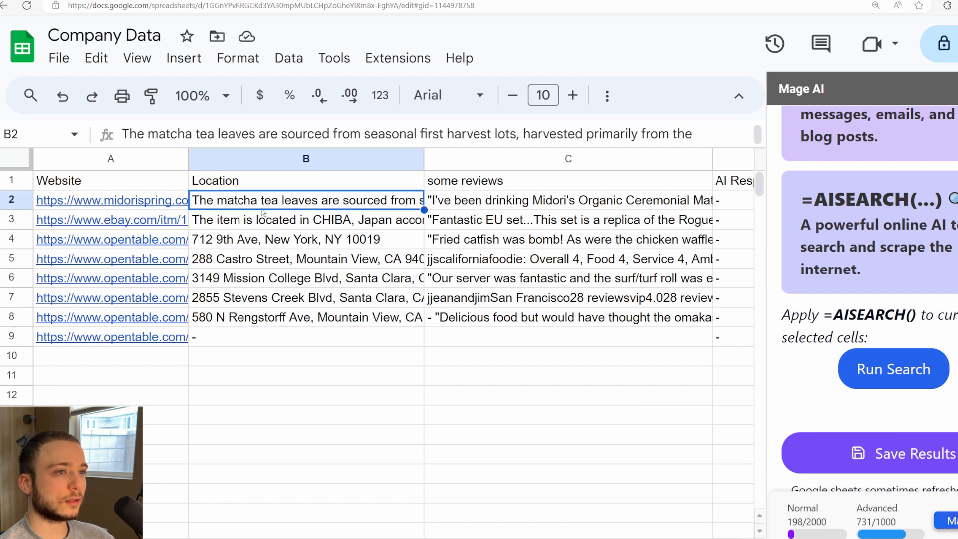
Step: Run the AISEARCH web search on B9 and on C9 to fetch the location and reviews for the row 9 website
left_click(298, 337)
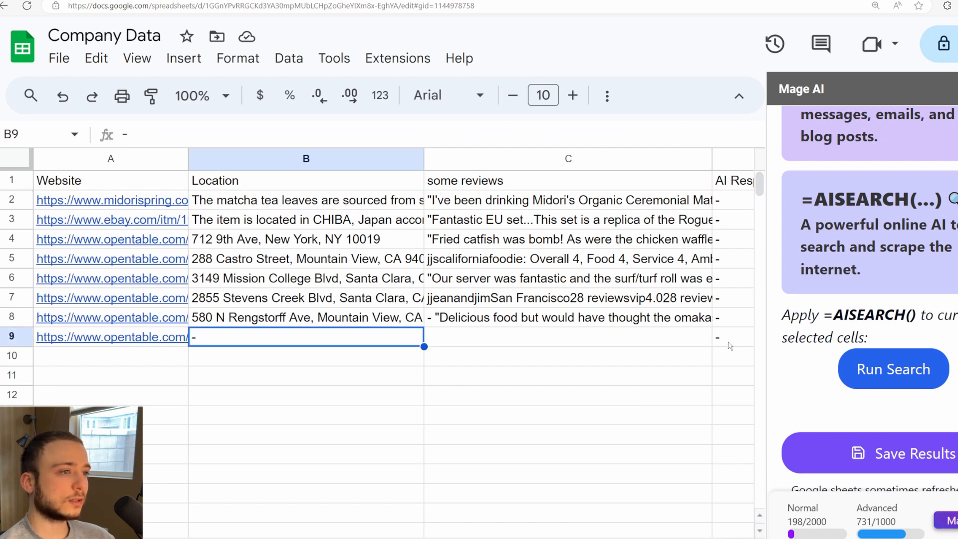
left_click(897, 369)
left_click(542, 343)
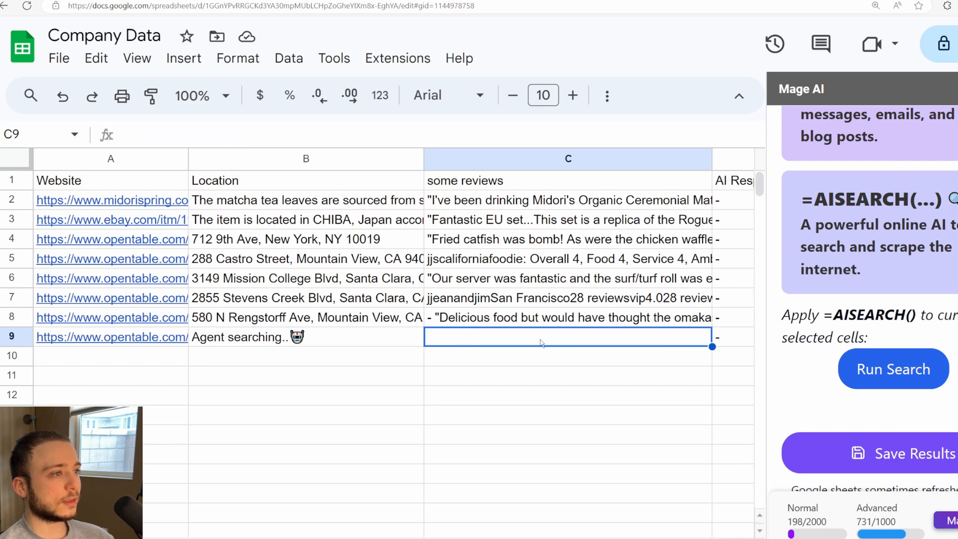
left_click(866, 369)
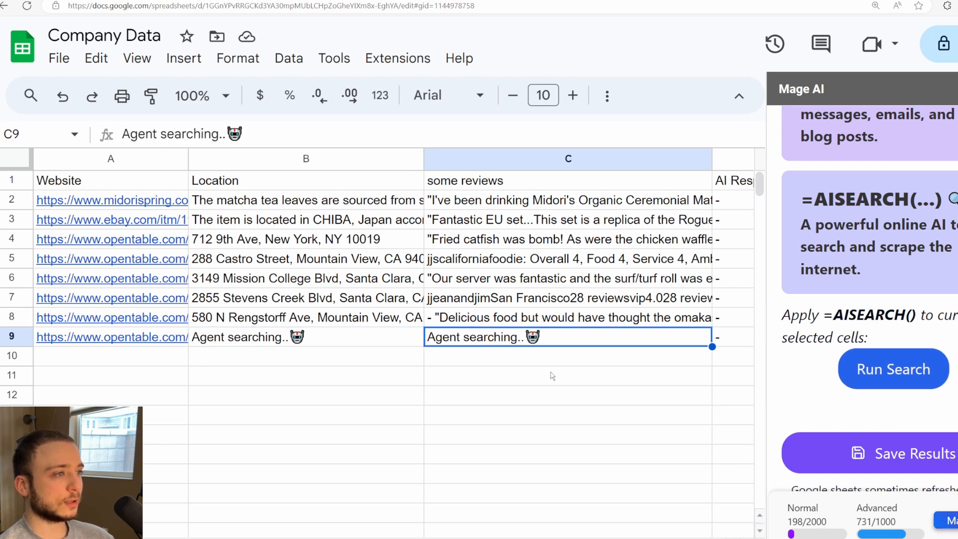
Step: Review the location and review entries in B2:C8 and the AISEARCH results in B9 and C9 against the website link
left_click(320, 207)
left_click(473, 319, "shift")
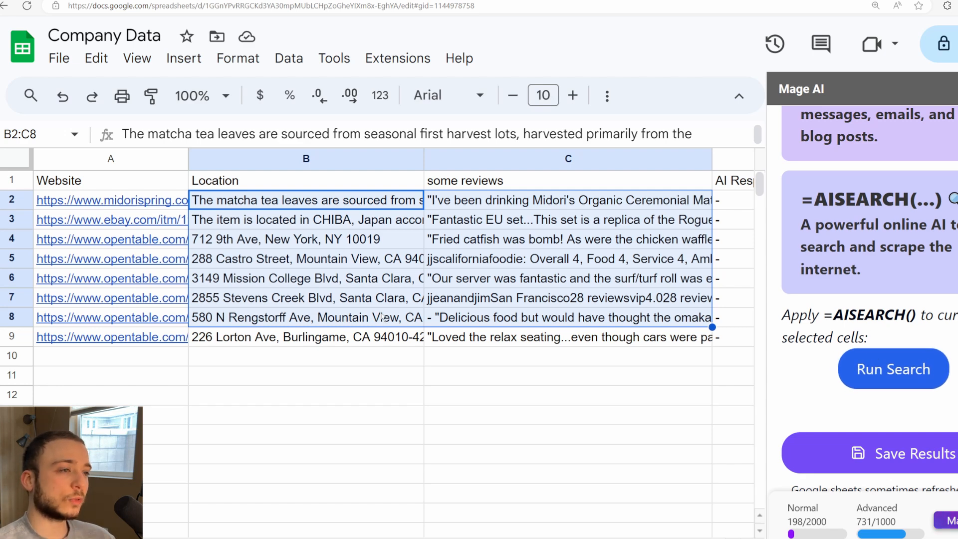
left_click(313, 345)
key("Right")
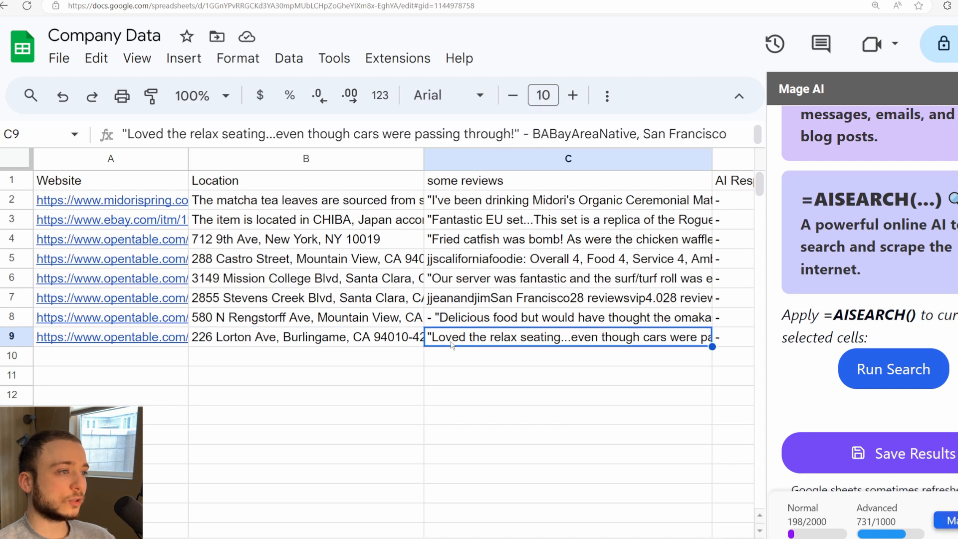
left_click(338, 344)
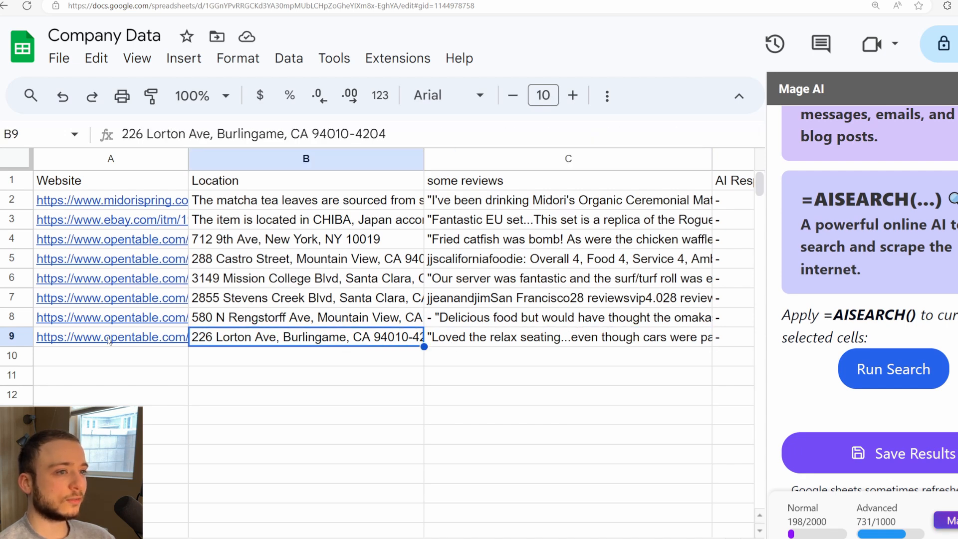
mouse_move(108, 340)
left_click(505, 344)
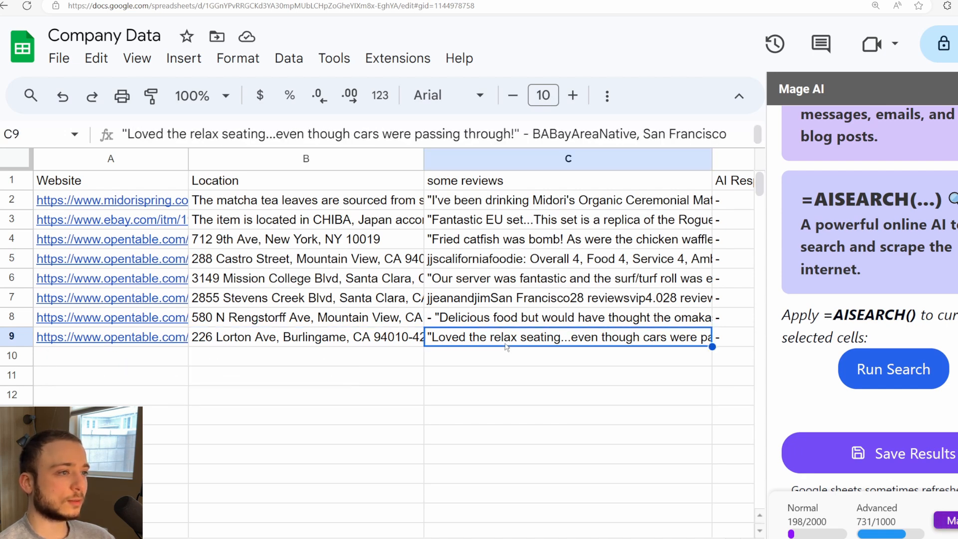
left_click(339, 346)
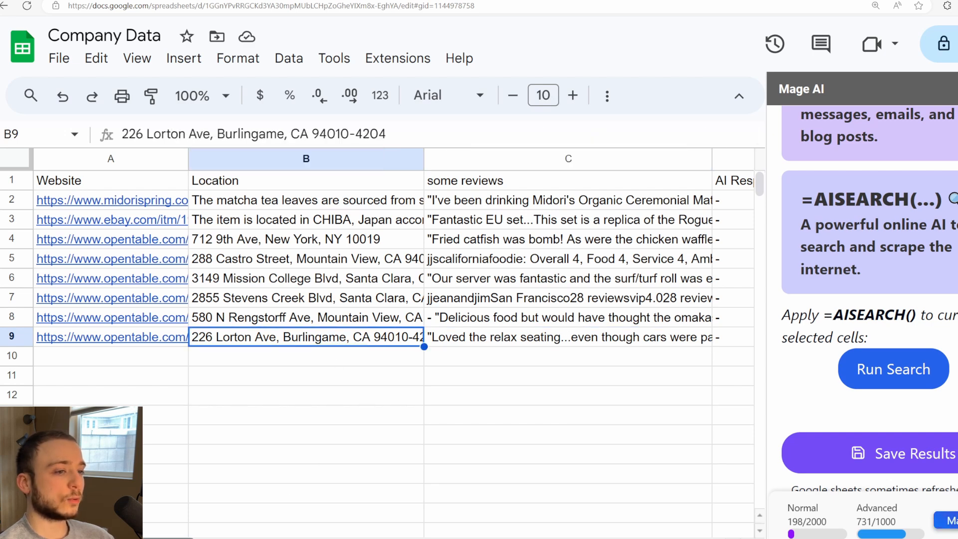
Step: Enter =AI("write a response as the store owner to this review", C2) in D2 under AI Response
left_click_drag(174, 538, 250, 536)
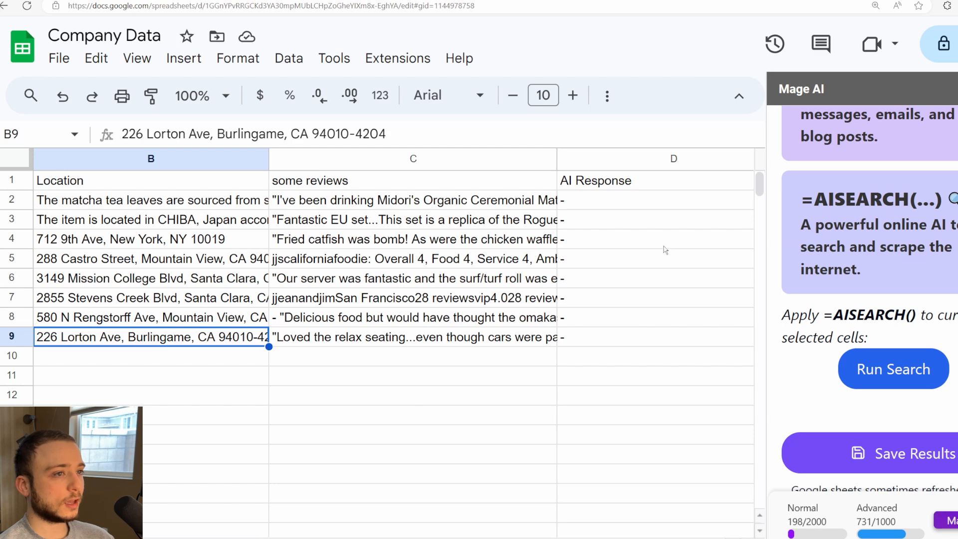
left_click(637, 209)
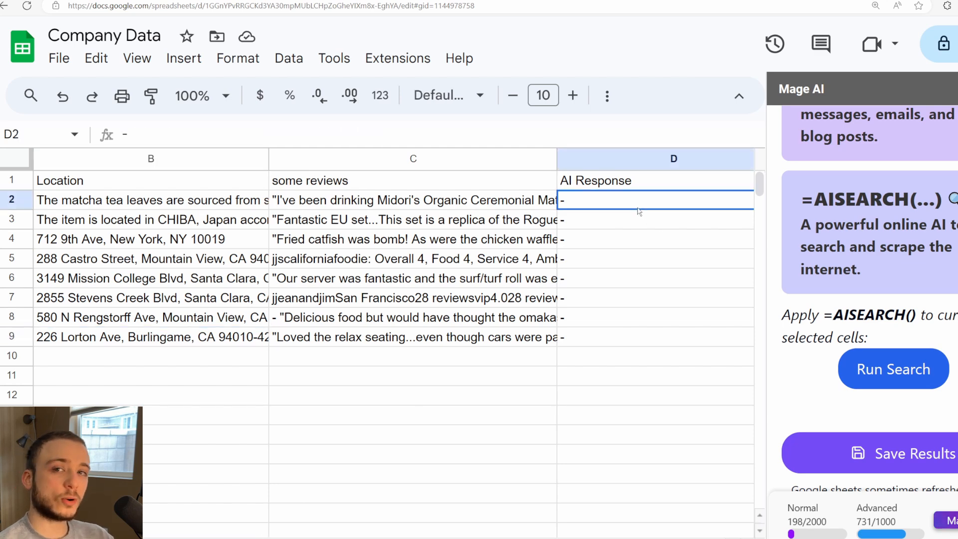
type("=")
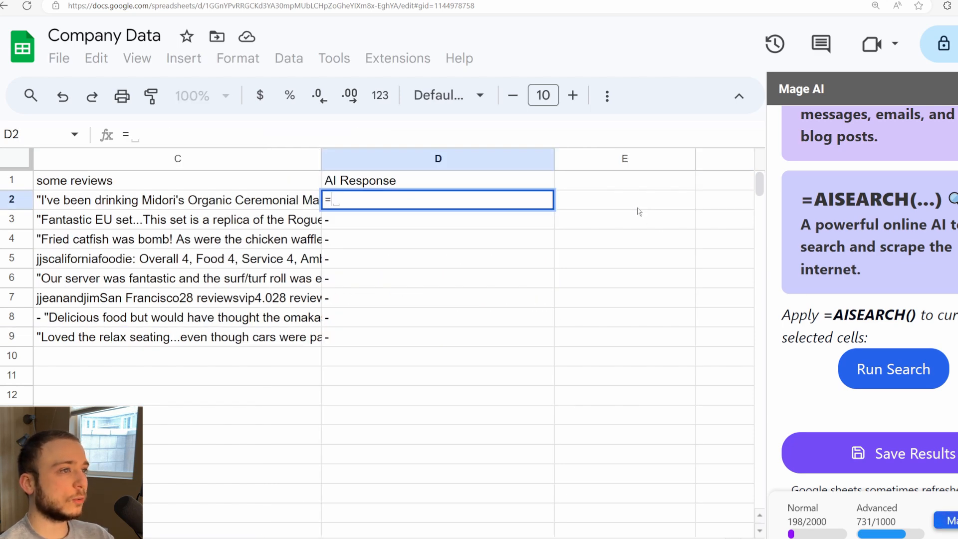
type("AI(\"w")
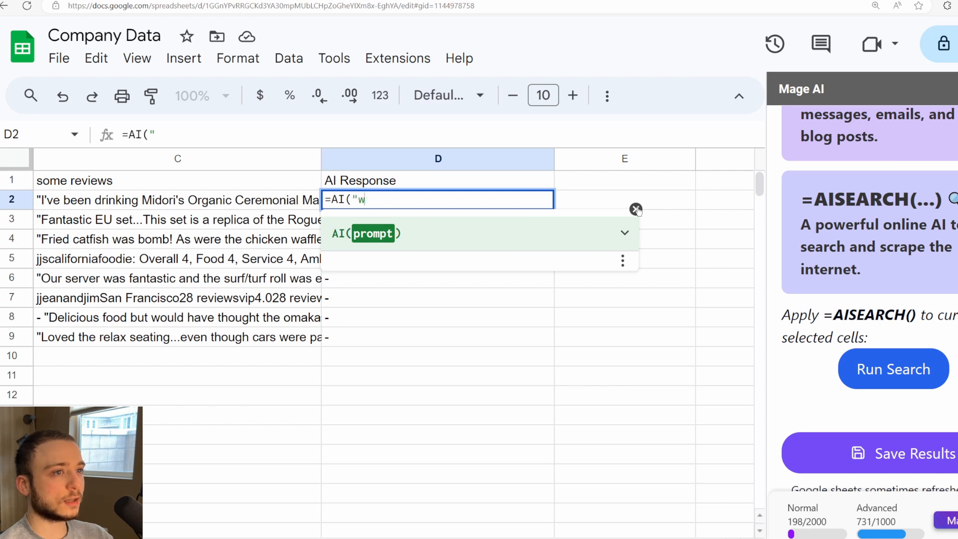
type("rite a response as the st")
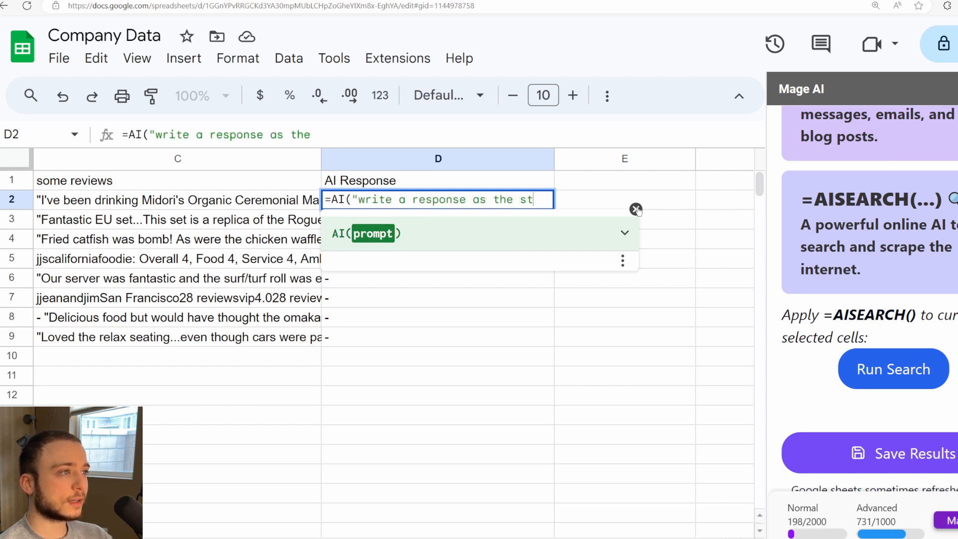
type("ore owner to this rev")
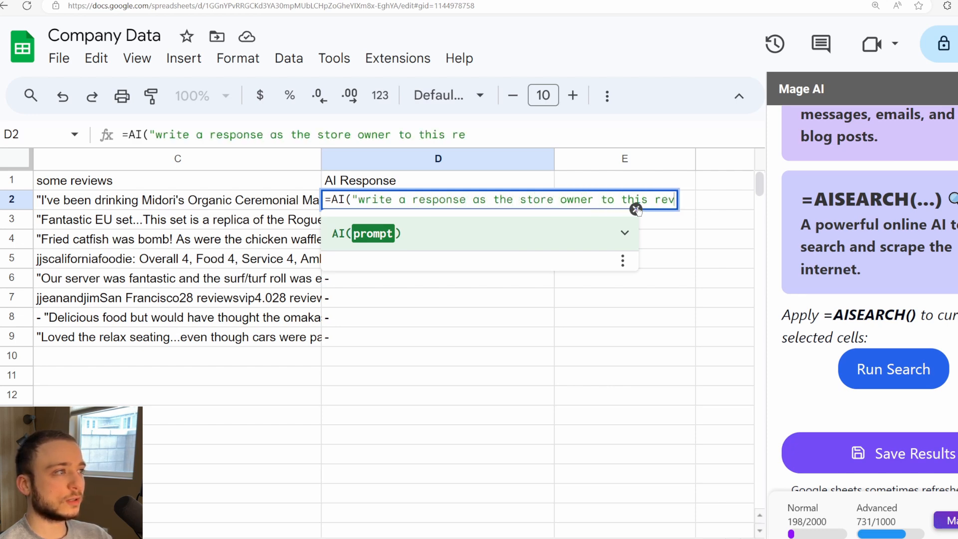
type("iew\",")
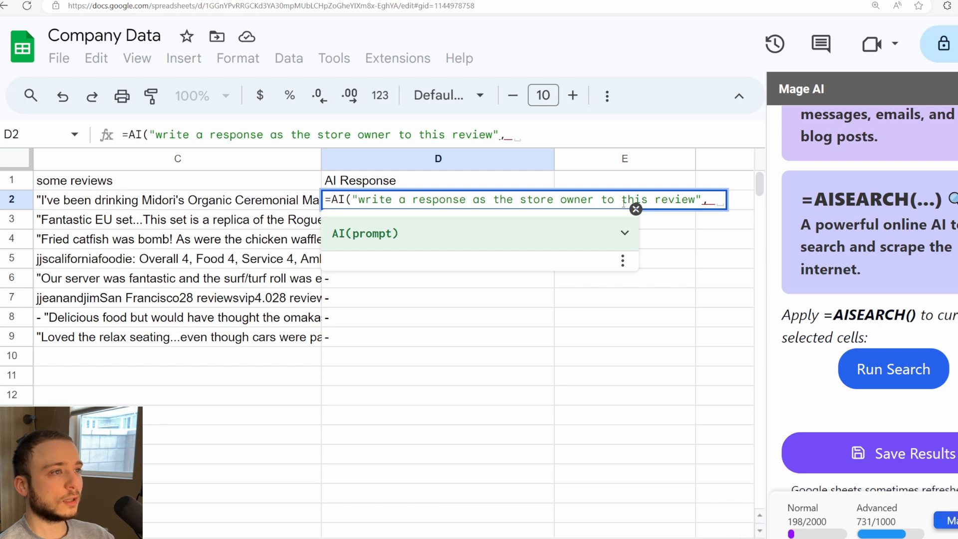
left_click(166, 206)
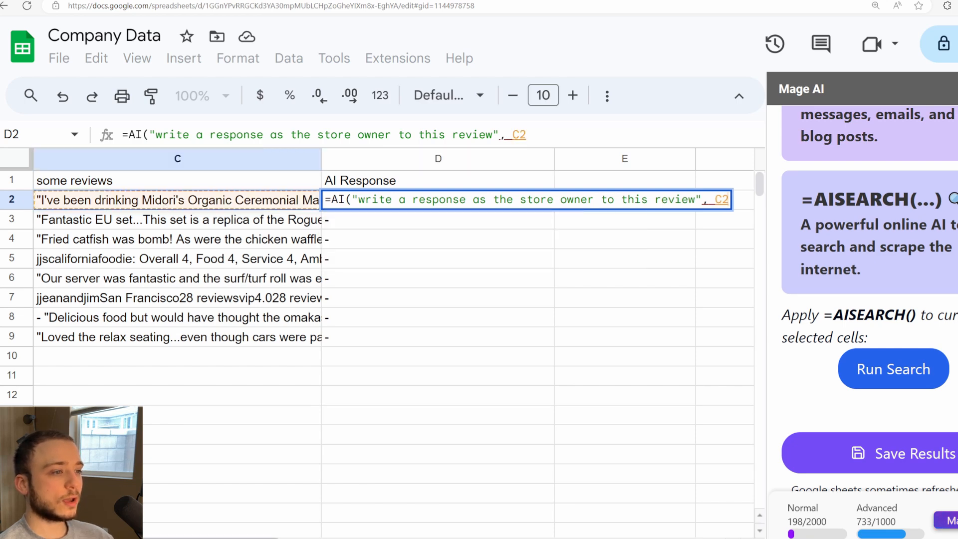
scroll(392, 299, "left", 3)
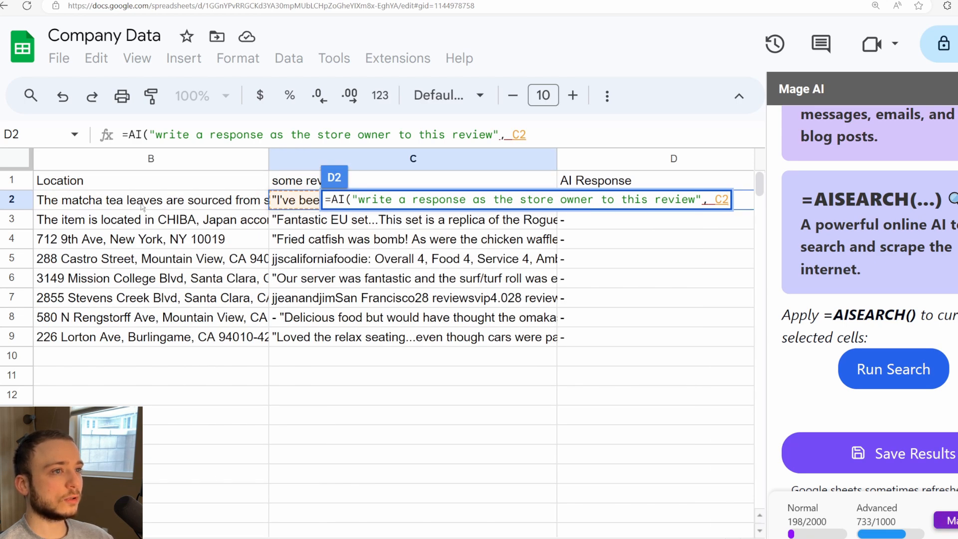
scroll(393, 300, "right", 3)
key("Return")
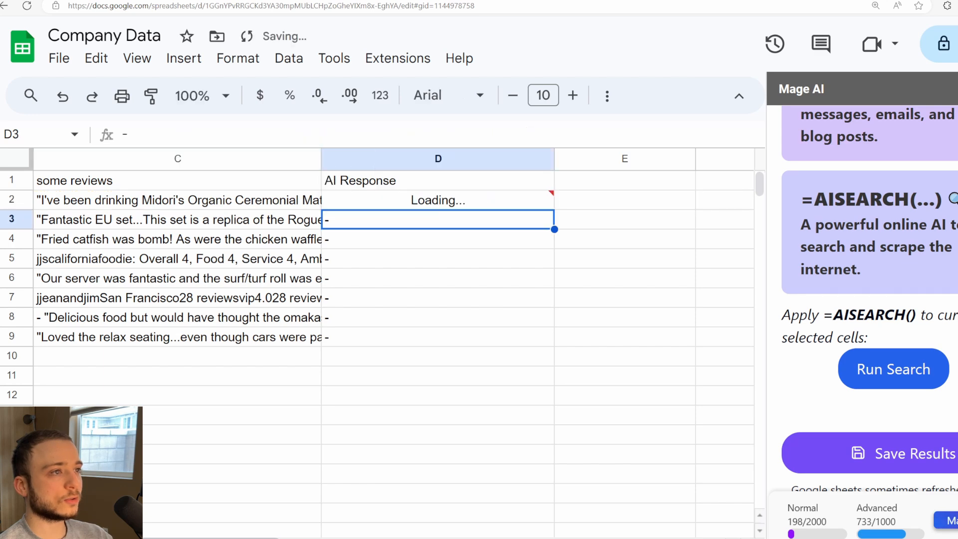
Step: Fill the review response formula from D2 down to D9 and look over the written replies
key("Up")
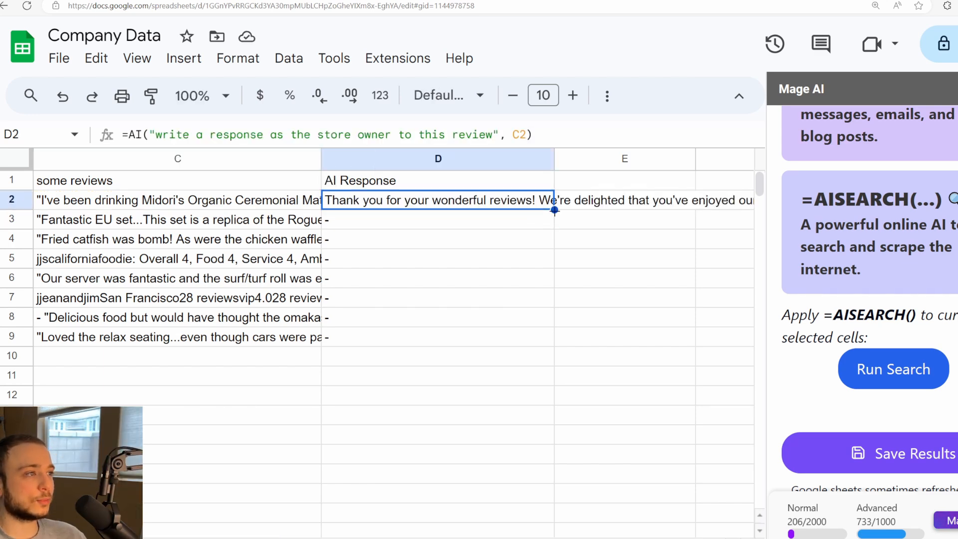
left_click_drag(553, 210, 551, 340)
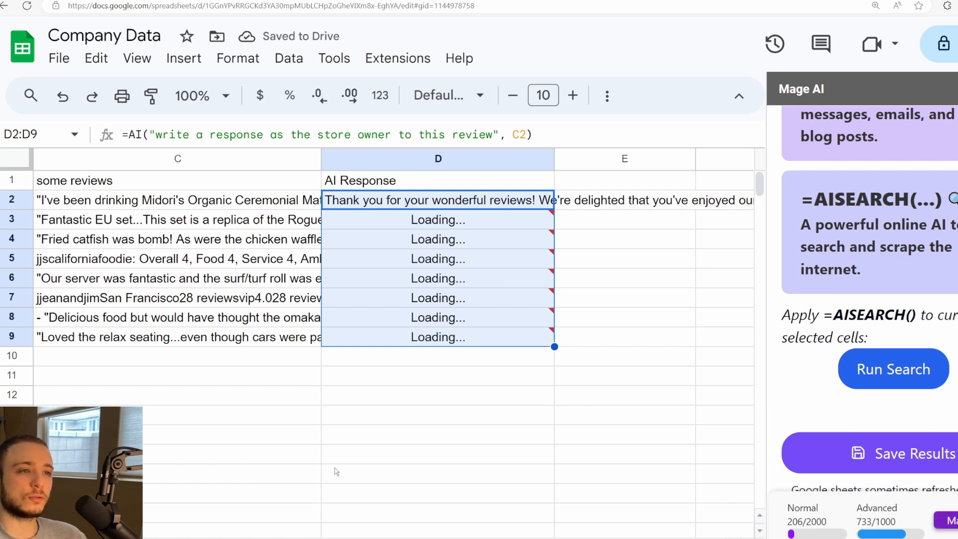
scroll(212, 204, "left", 4)
scroll(394, 265, "right", 4)
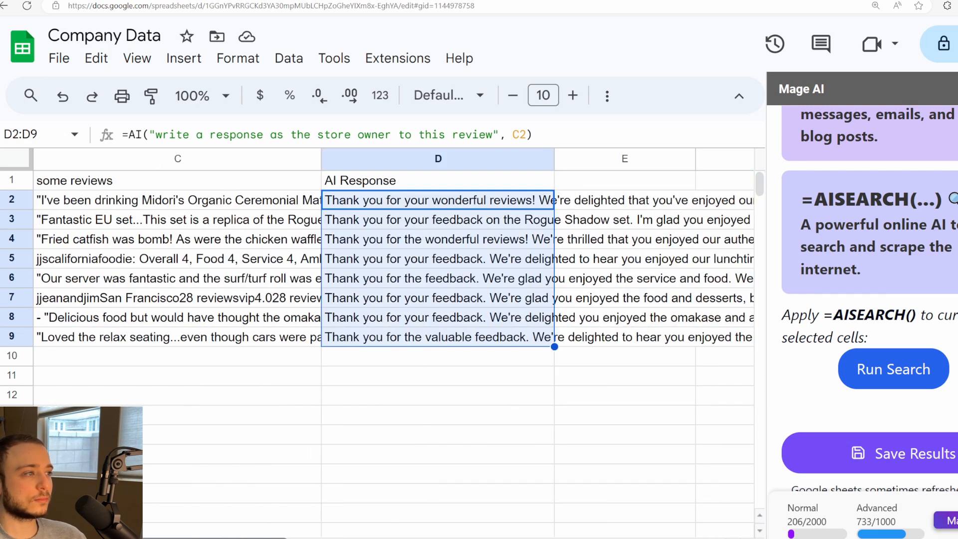
scroll(394, 265, "right", 4)
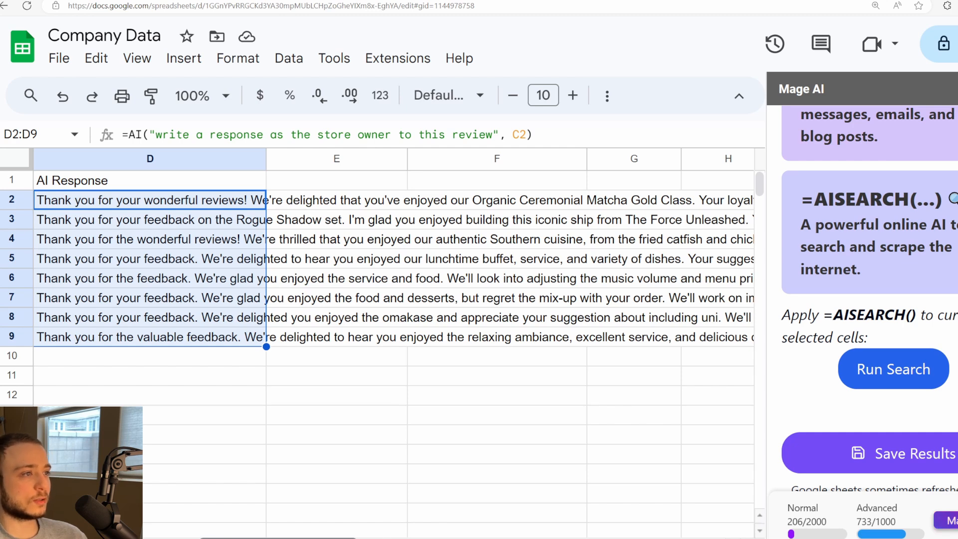
scroll(394, 256, "left", 4)
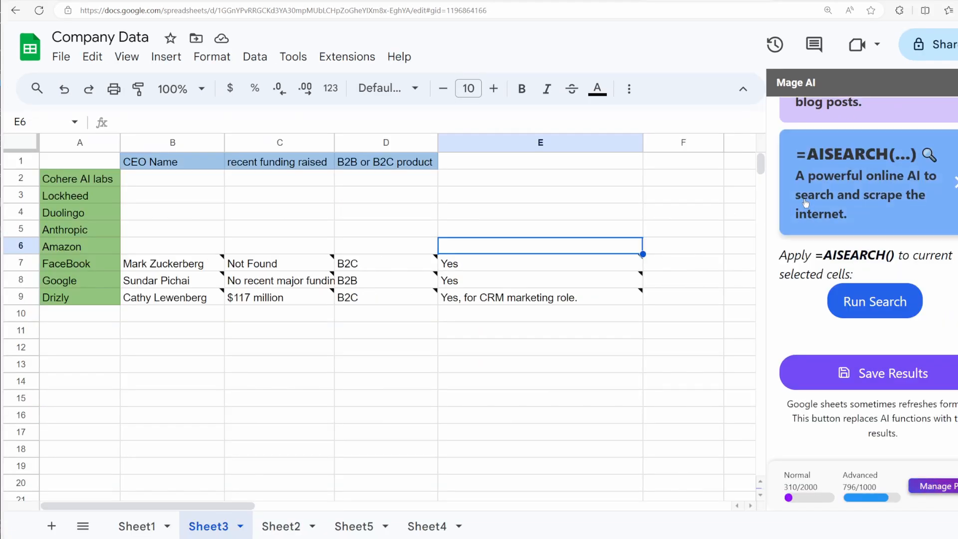
Step: Examine the Sheet3 company table's CEO Name, recent funding raised and B2B or B2C product headers, the company names and the unfilled cells
left_click(177, 177)
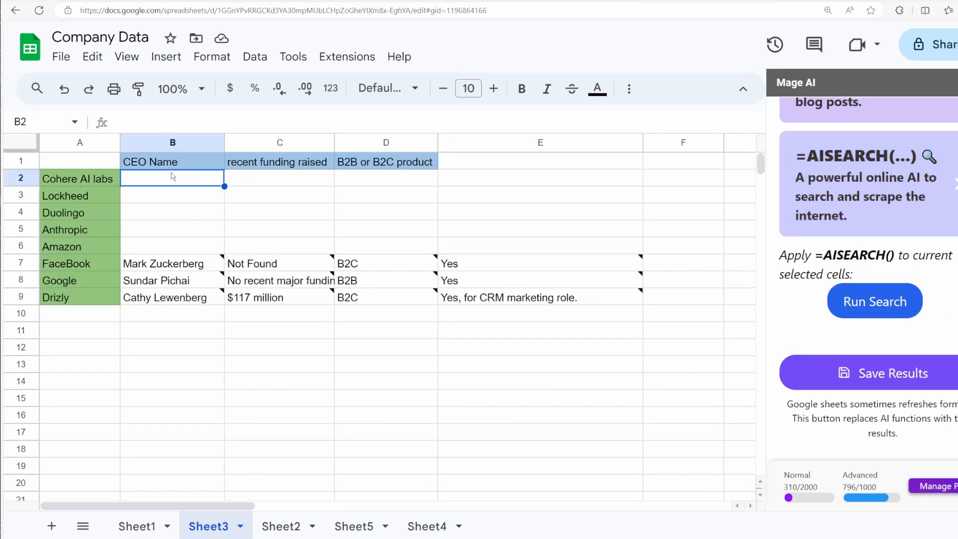
left_click(465, 247)
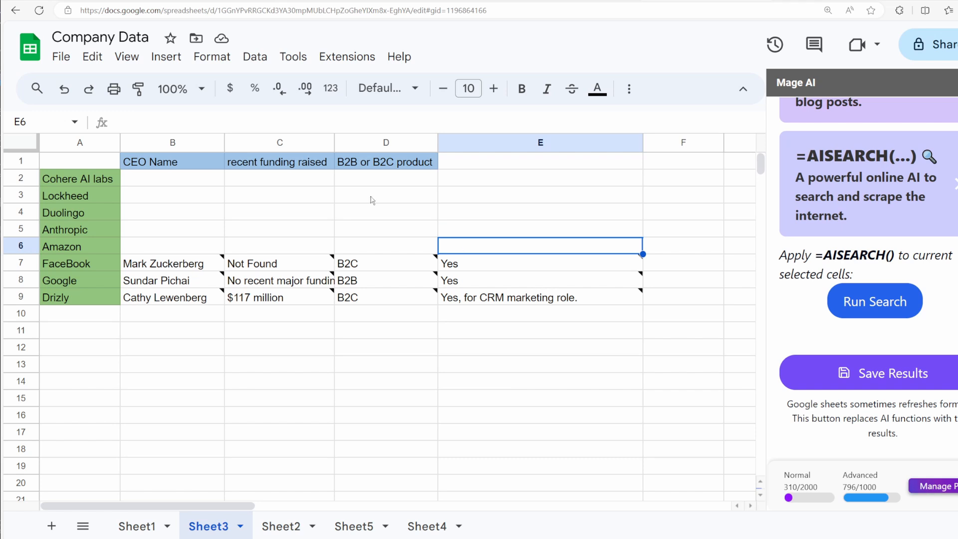
left_click(223, 178)
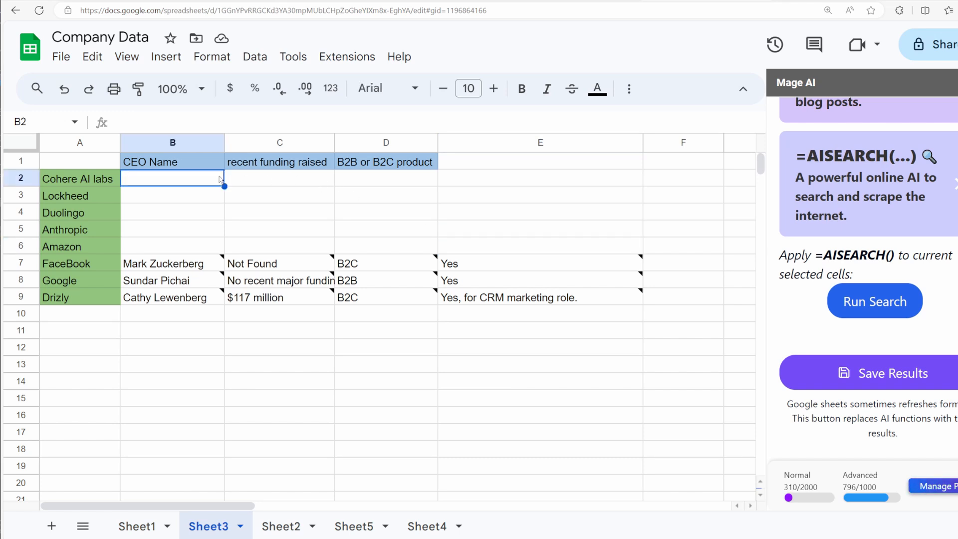
left_click(160, 166)
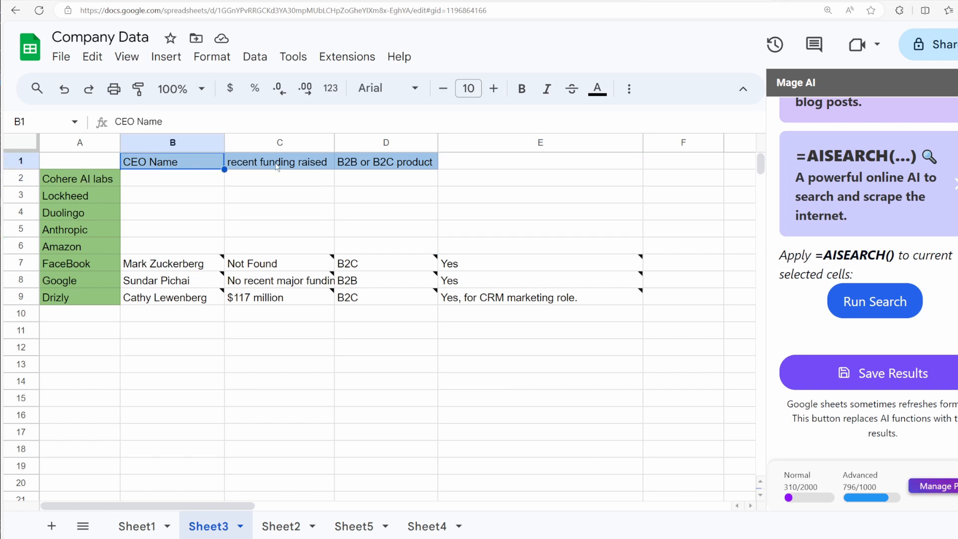
left_click(277, 167)
left_click(390, 162)
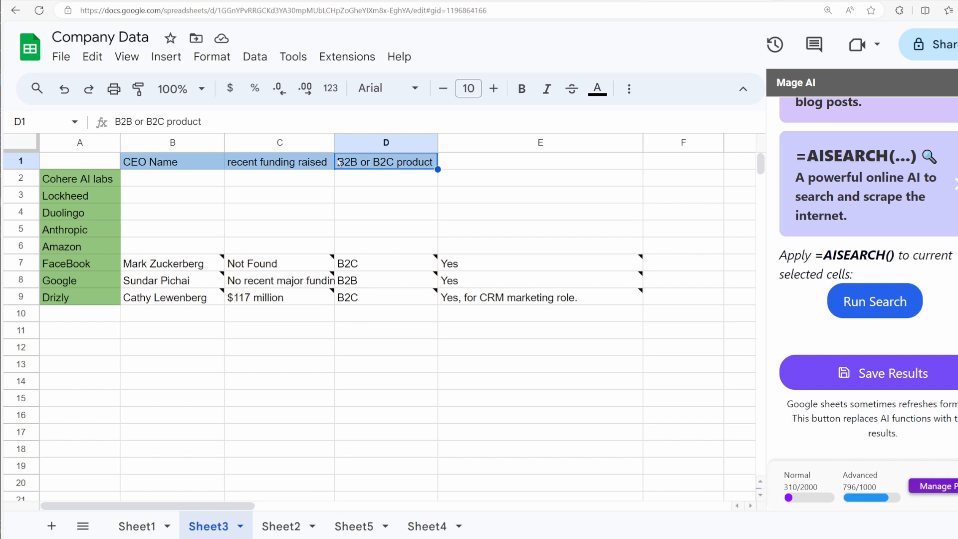
left_click(98, 178)
left_click(93, 199)
left_click(111, 214)
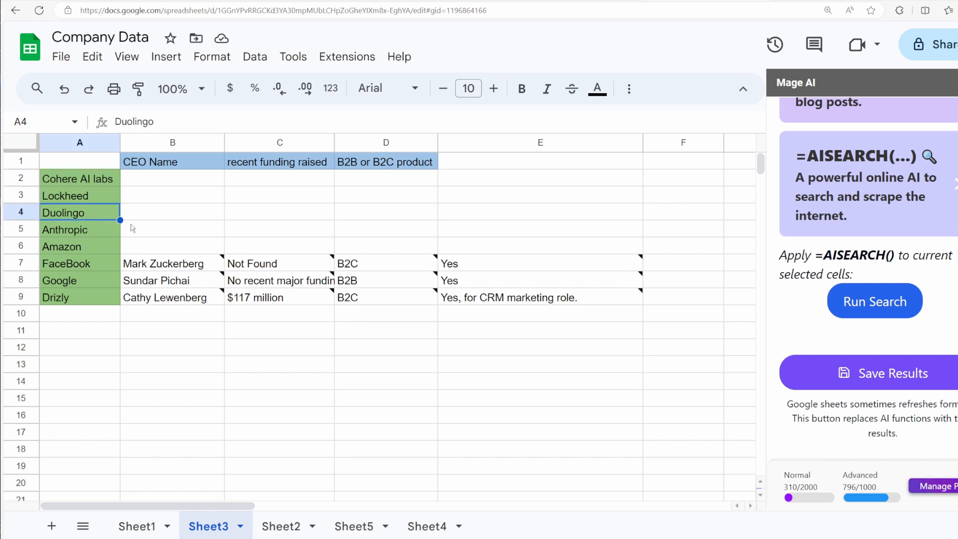
left_click(134, 181)
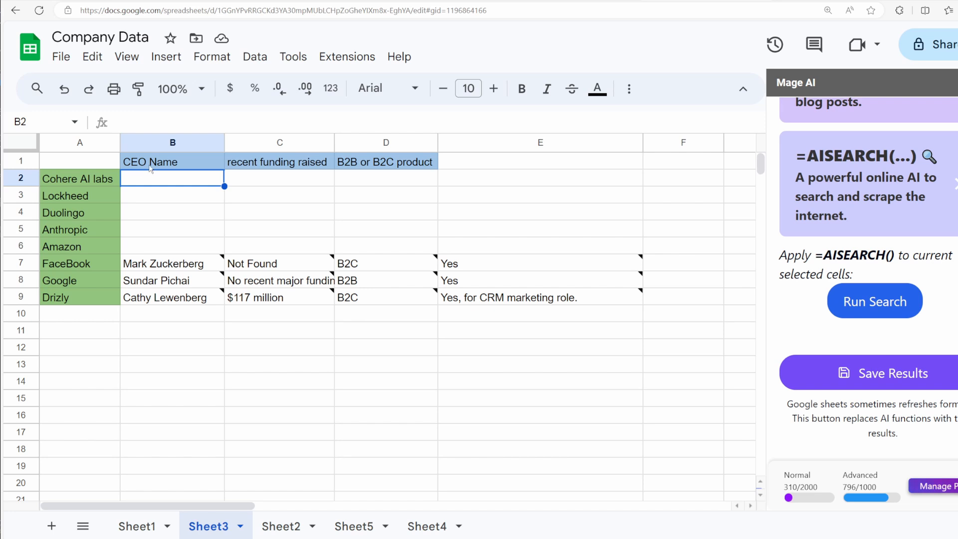
left_click(69, 183)
left_click(103, 199)
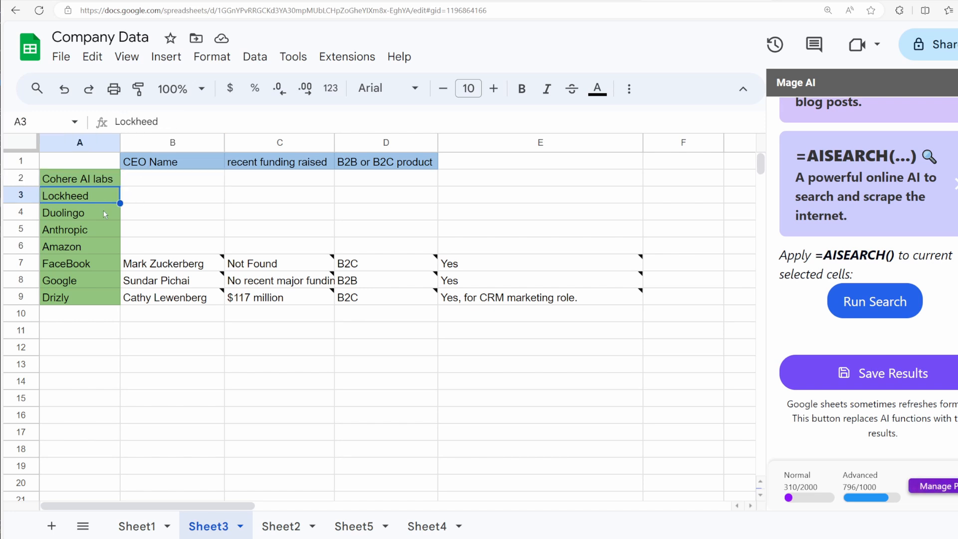
left_click(106, 214)
left_click(242, 168)
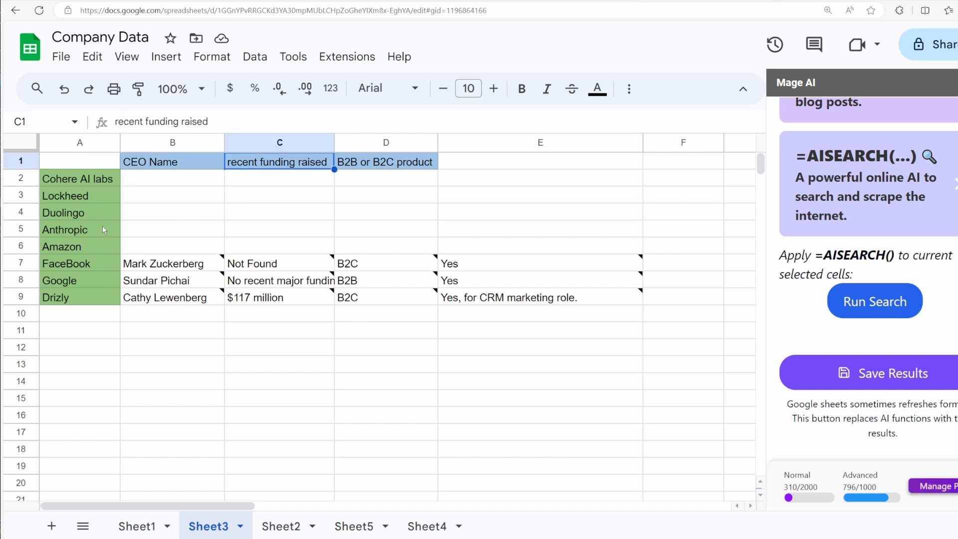
Step: Paste the header "Are they hiring for software development?" into E1
left_click(452, 167)
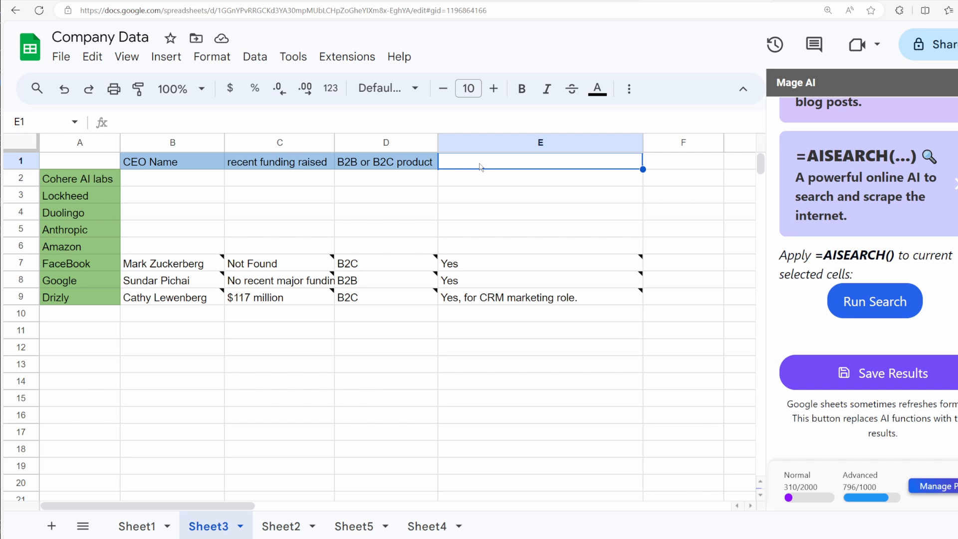
type("Are they hiring for software development?")
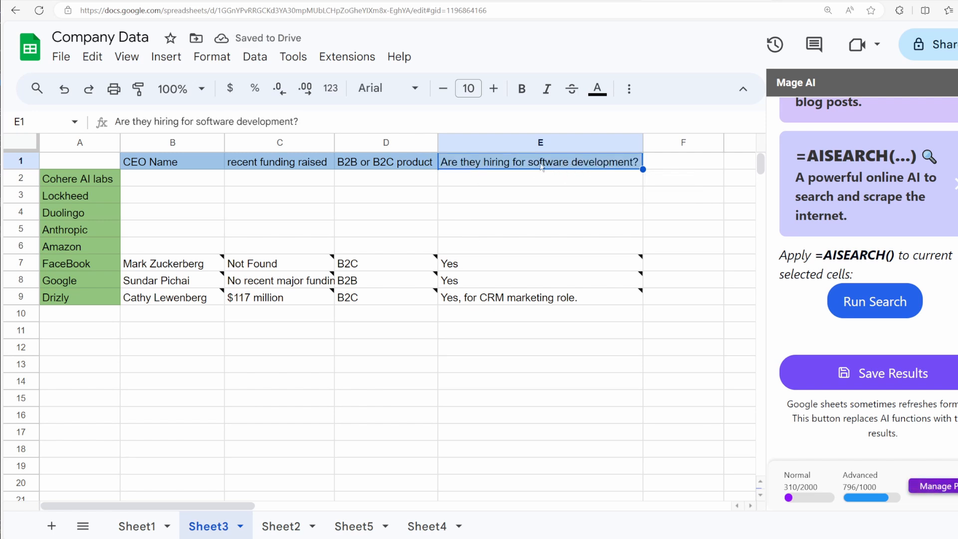
left_click(194, 202)
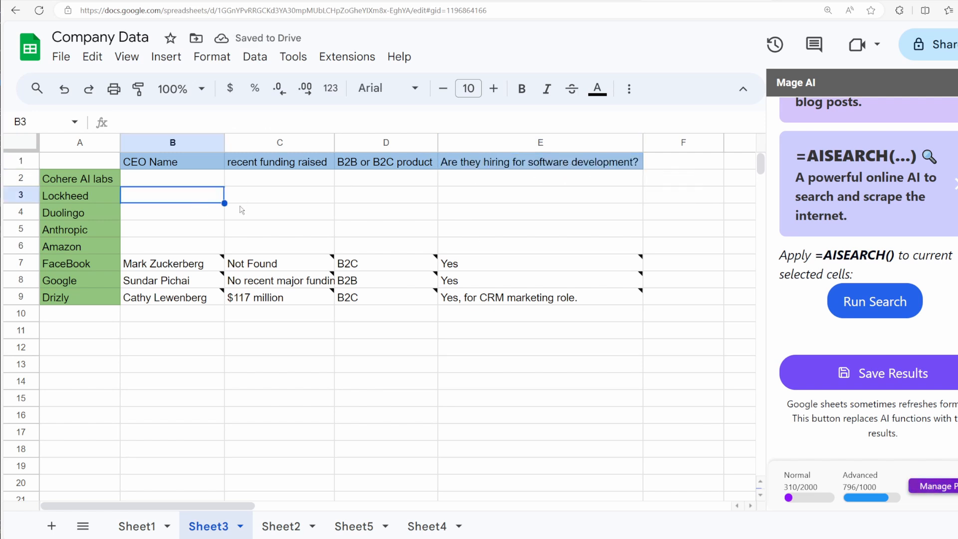
left_click(646, 160)
Step: Run the AISEARCH web search on B2:E6 to fetch the details for Cohere AI labs through Amazon
left_click(144, 184)
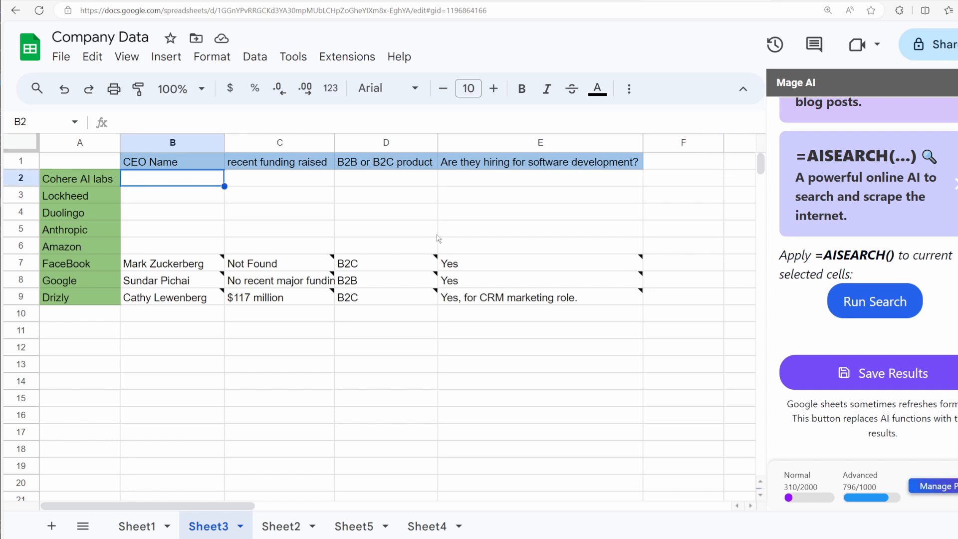
left_click(454, 246, "shift")
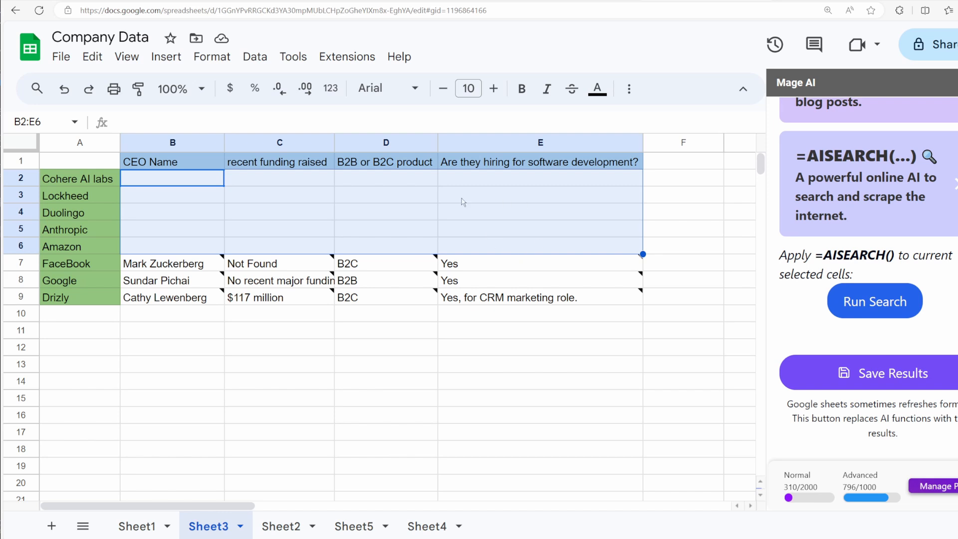
left_click_drag(204, 180, 475, 245)
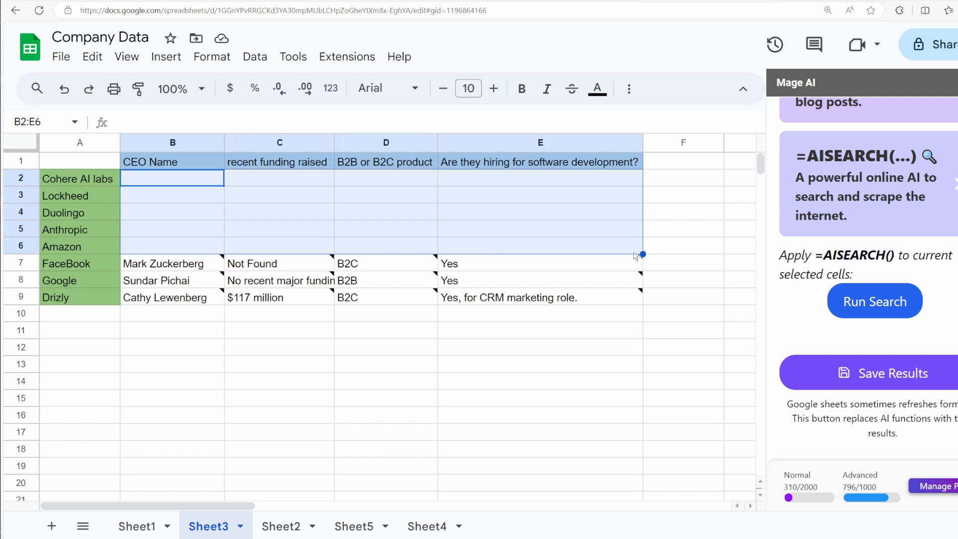
left_click(865, 298)
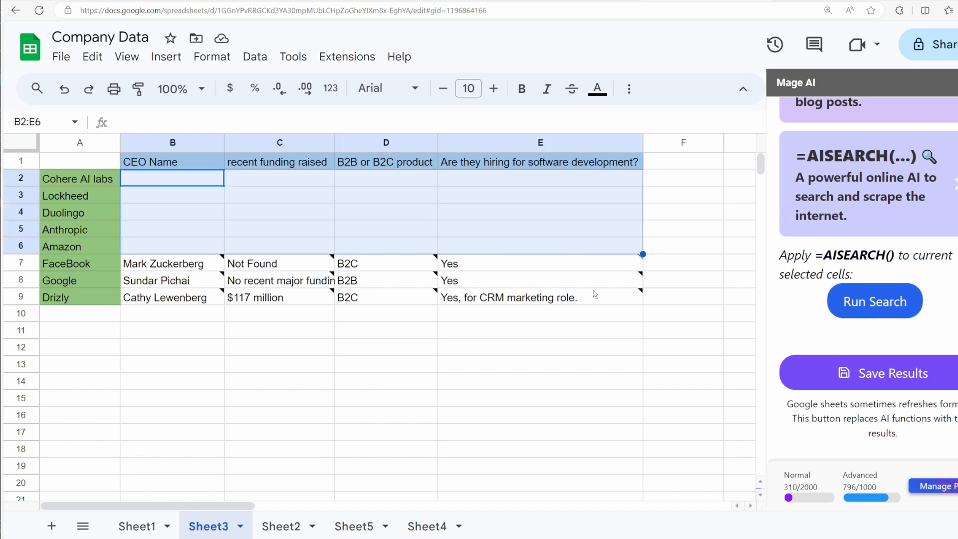
left_click(701, 200)
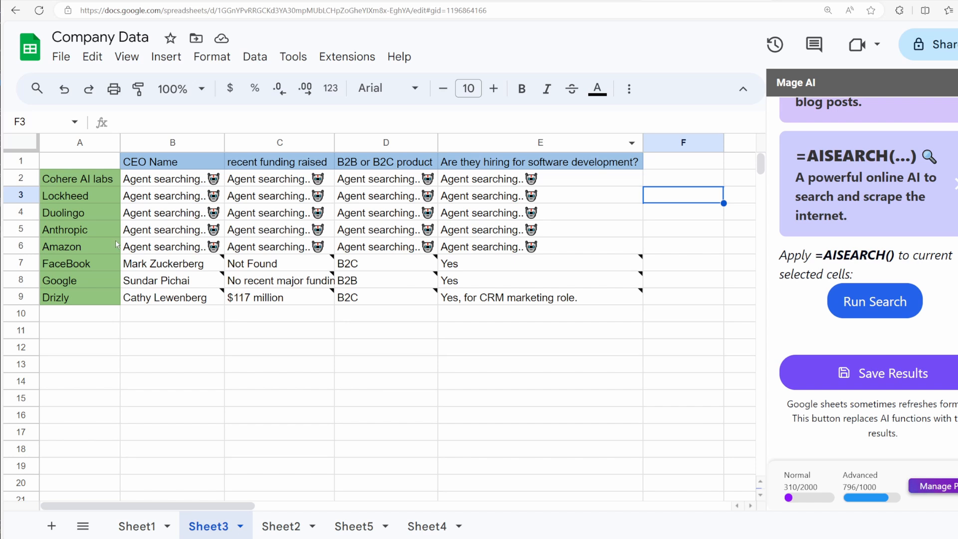
Step: Examine the Amazon row's CEO Name and recent funding cells against the company name and column headers
left_click(150, 252)
left_click(109, 247)
left_click(145, 250)
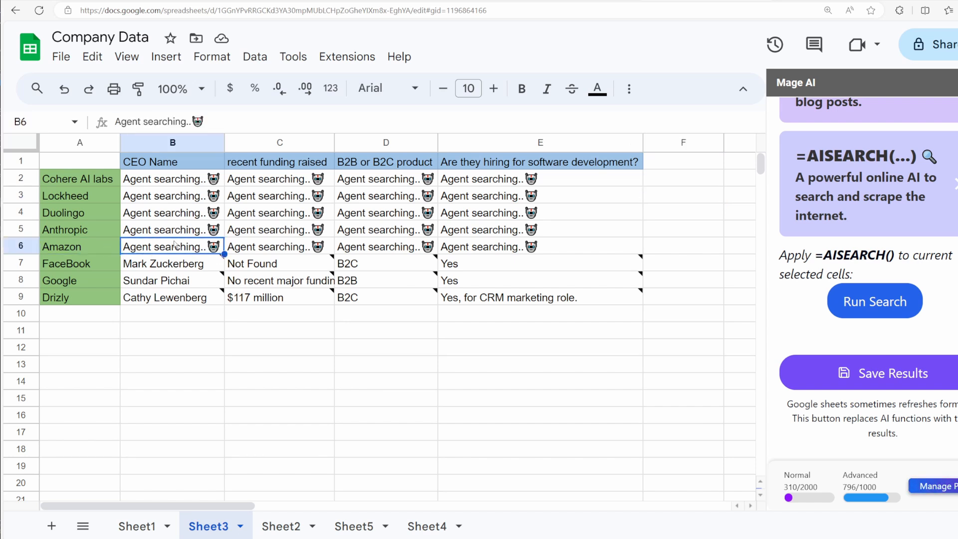
left_click(306, 248)
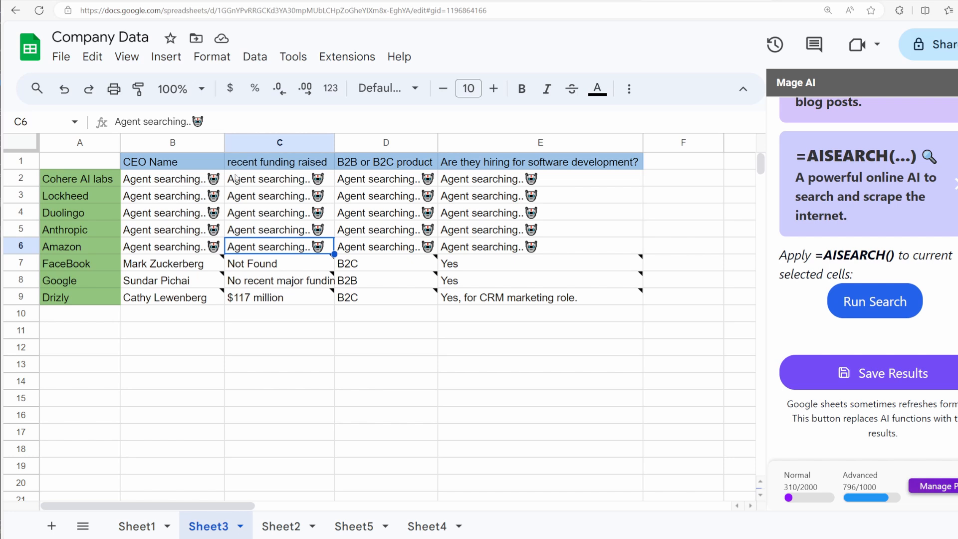
left_click(77, 247)
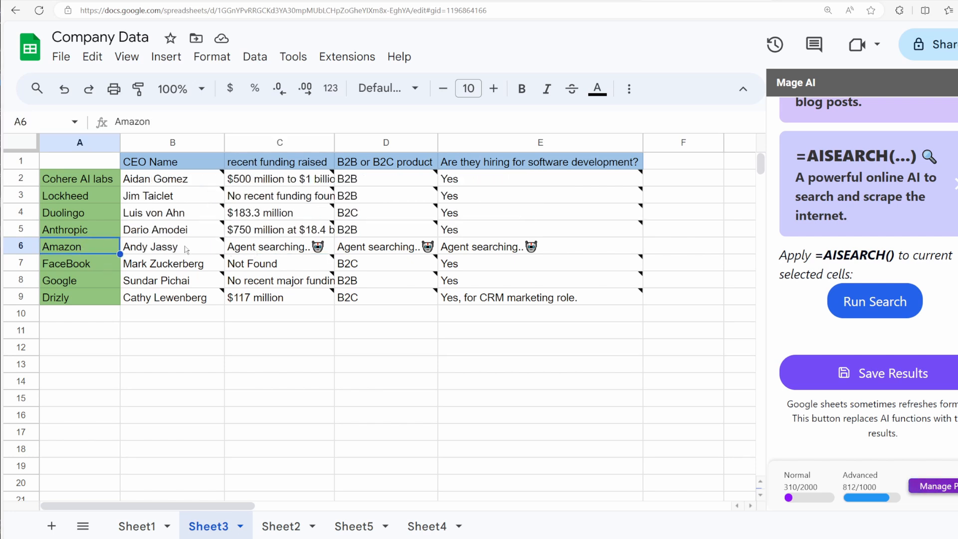
Step: View the AISEARCH function's description in the Mage AI sidebar and return to the function overview
left_click(704, 256)
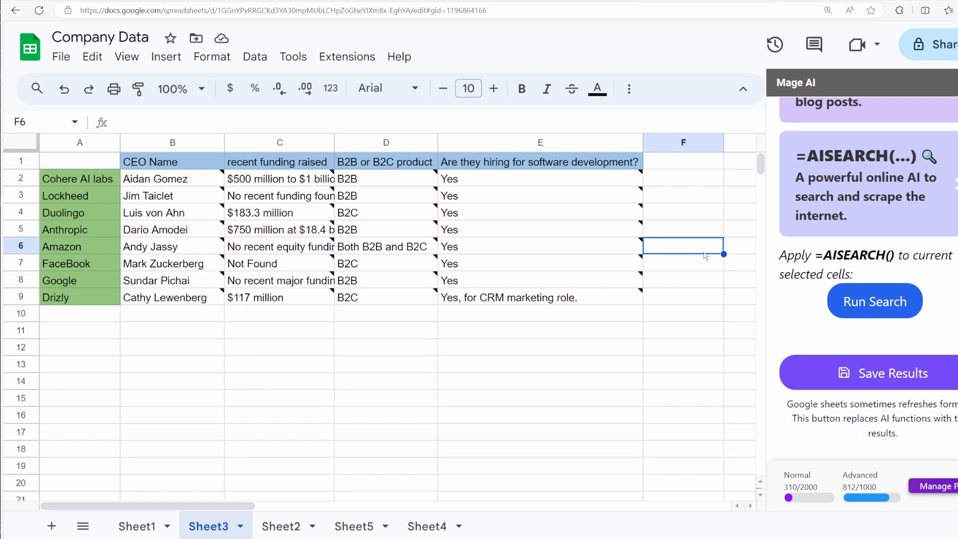
left_click(820, 207)
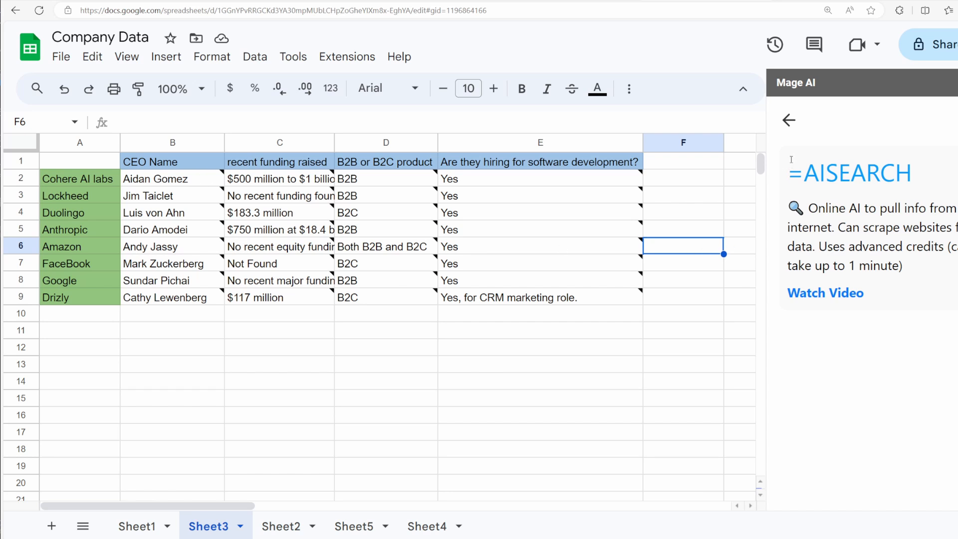
left_click(788, 120)
left_click(678, 202)
type("=")
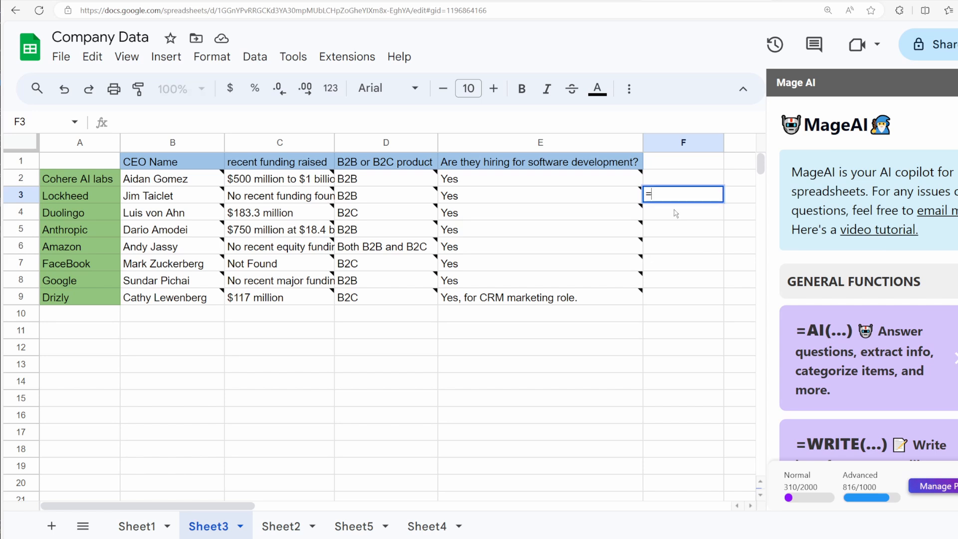
type("AI(\"")
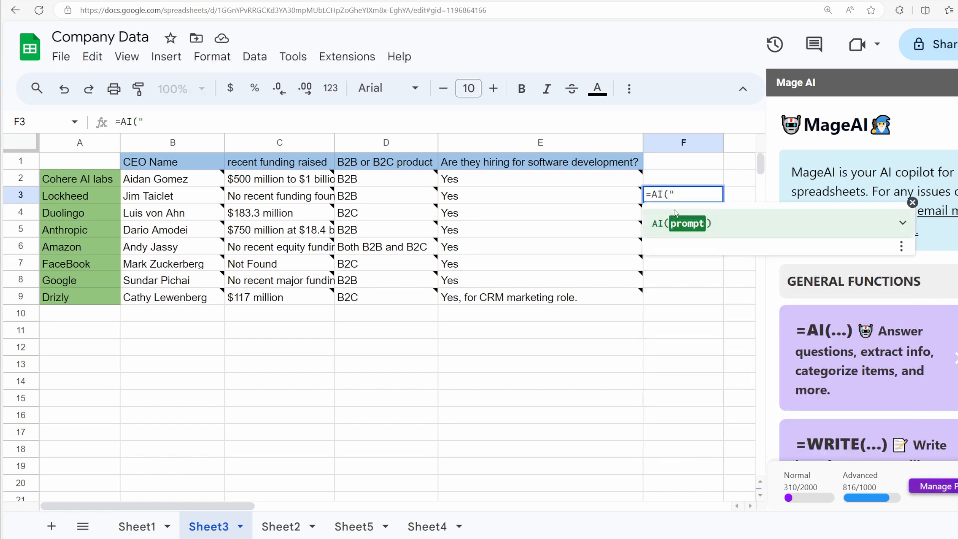
key("BackSpace")
key("BackSpace")
key("BackSpace")
key("BackSpace")
key("BackSpace")
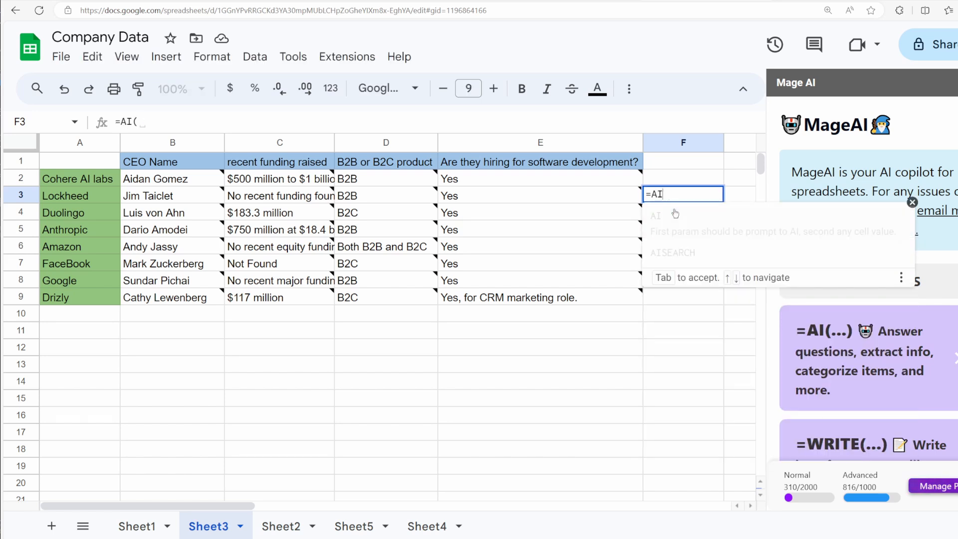
Step: Examine the search notes on Lockheed's hiring cell and Cohere AI labs' B2B or B2C cell, highlighting the sources in the Cohere note
left_click(518, 196)
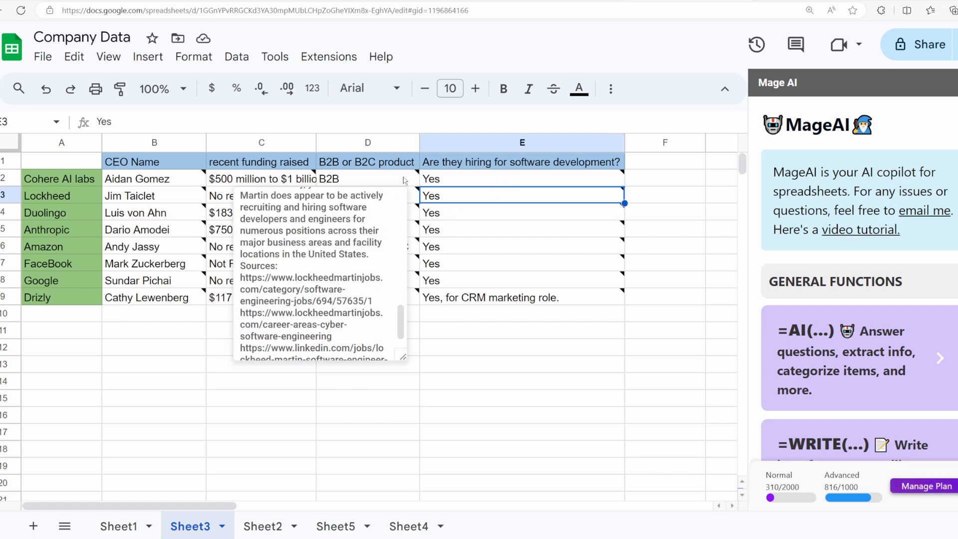
mouse_move(403, 180)
scroll(493, 258, "up", 5)
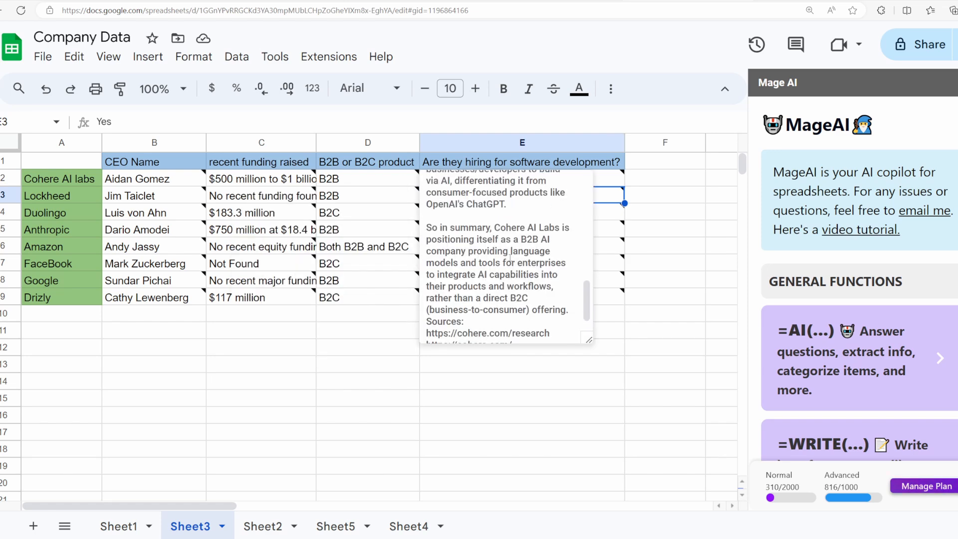
scroll(492, 258, "down", 3)
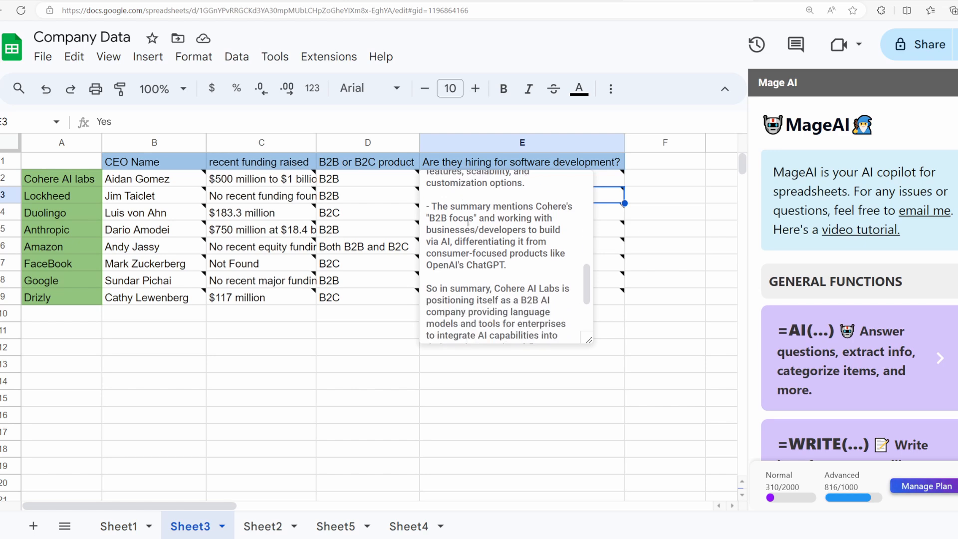
left_click_drag(555, 335, 426, 294)
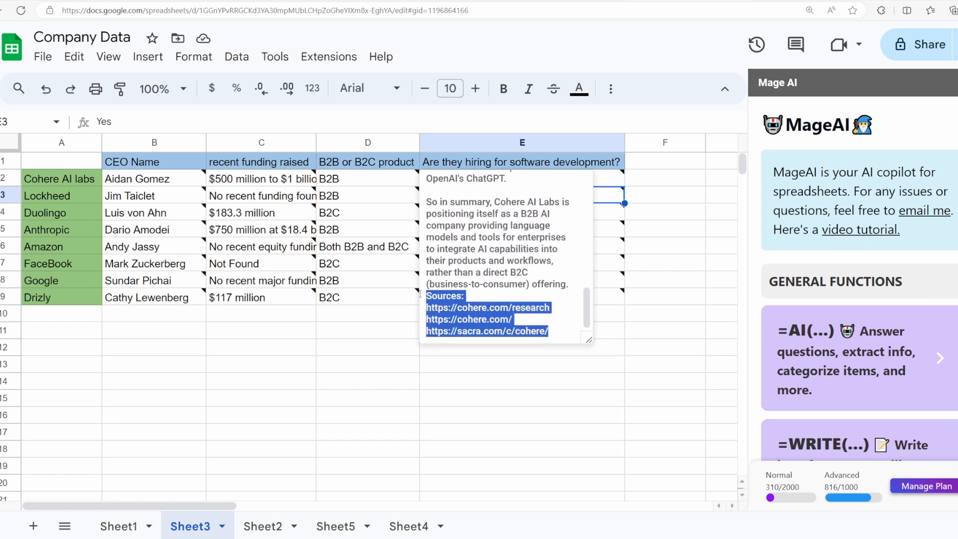
Step: Read the note on Lockheed's software hiring cell back to its beginning and highlight the opening paragraph
mouse_move(467, 201)
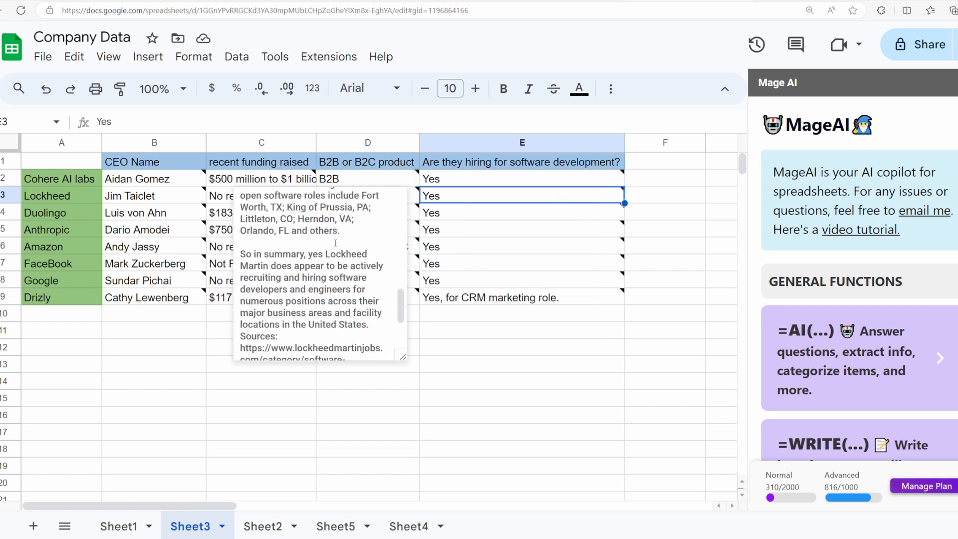
scroll(281, 255, "up", 3)
scroll(295, 280, "up", 5)
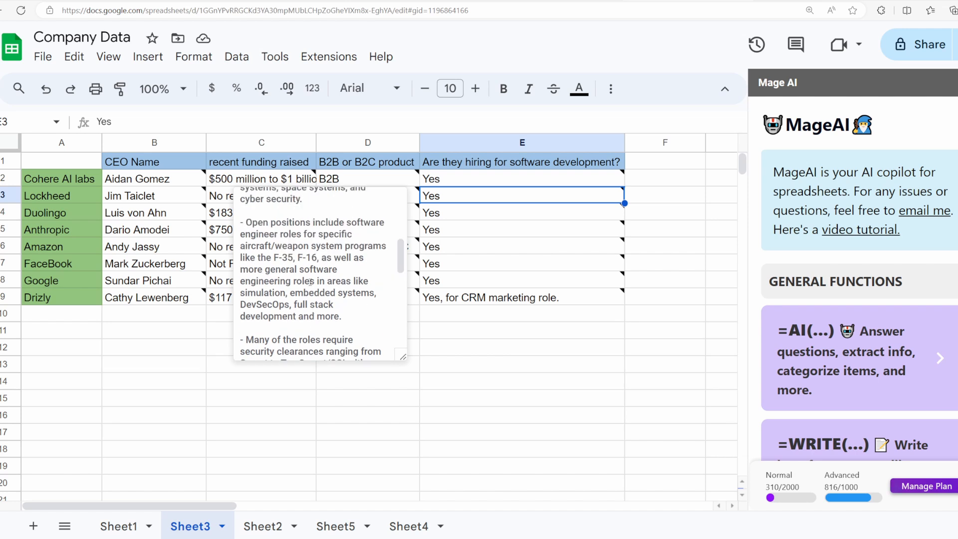
scroll(303, 267, "up", 2)
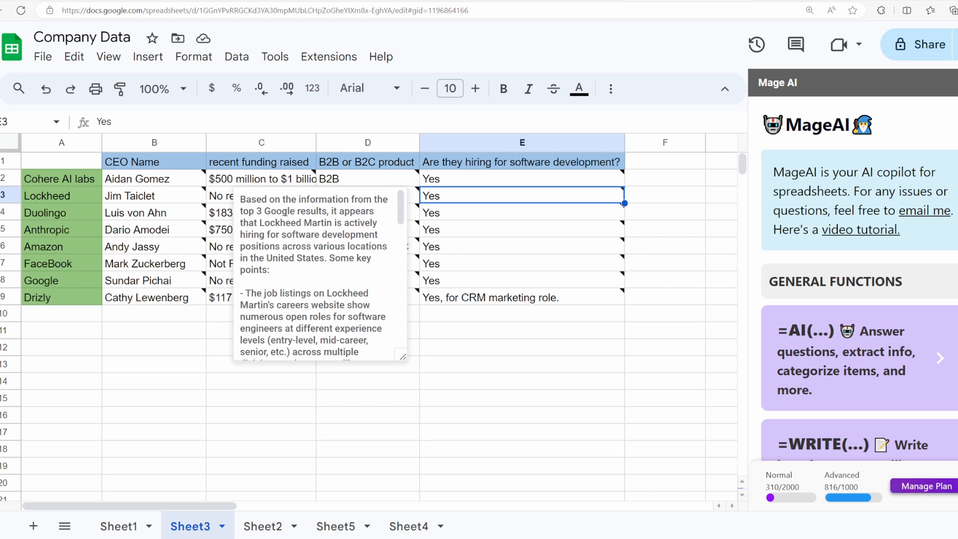
left_click_drag(252, 201, 333, 272)
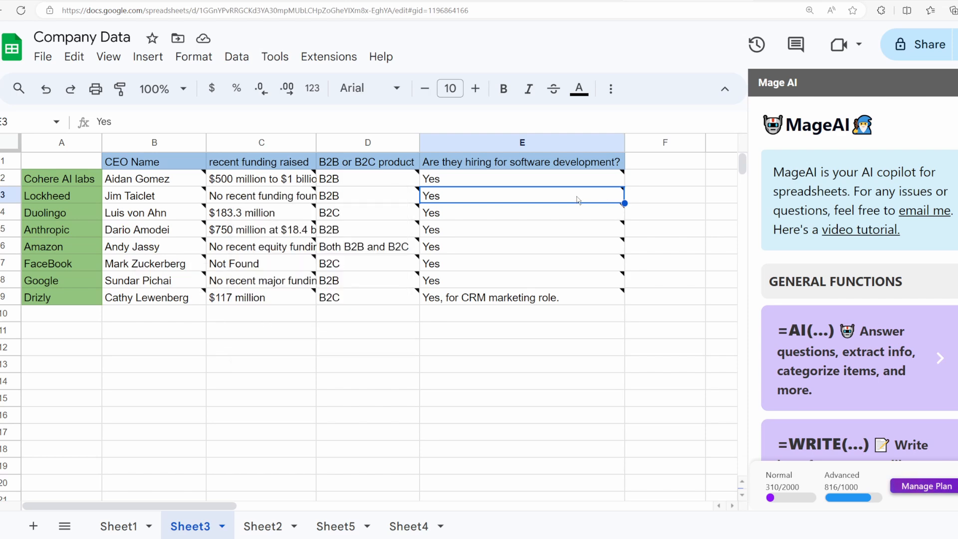
Step: Examine the function cards and the Advanced credit usage in the Mage AI sidebar
scroll(808, 286, "down", 8)
scroll(808, 285, "up", 5)
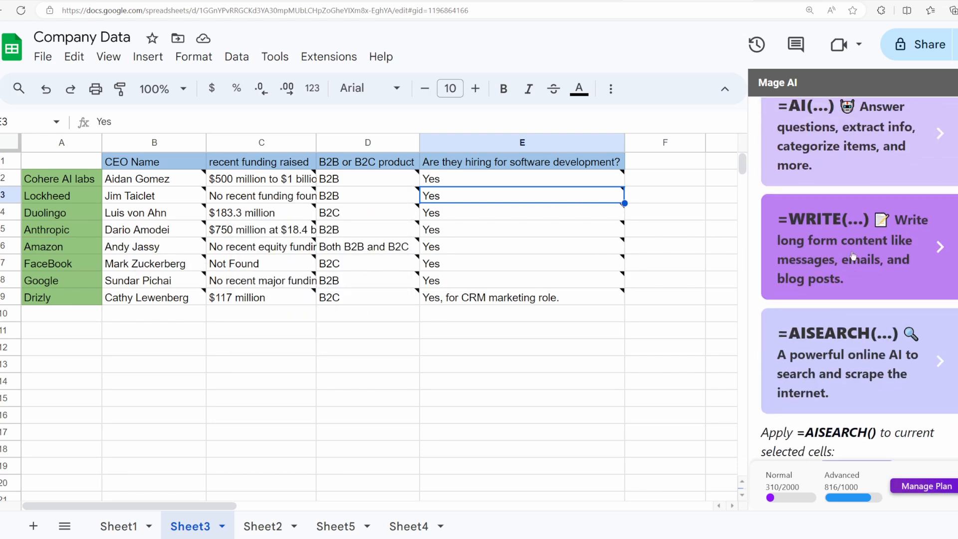
scroll(818, 276, "down", 3)
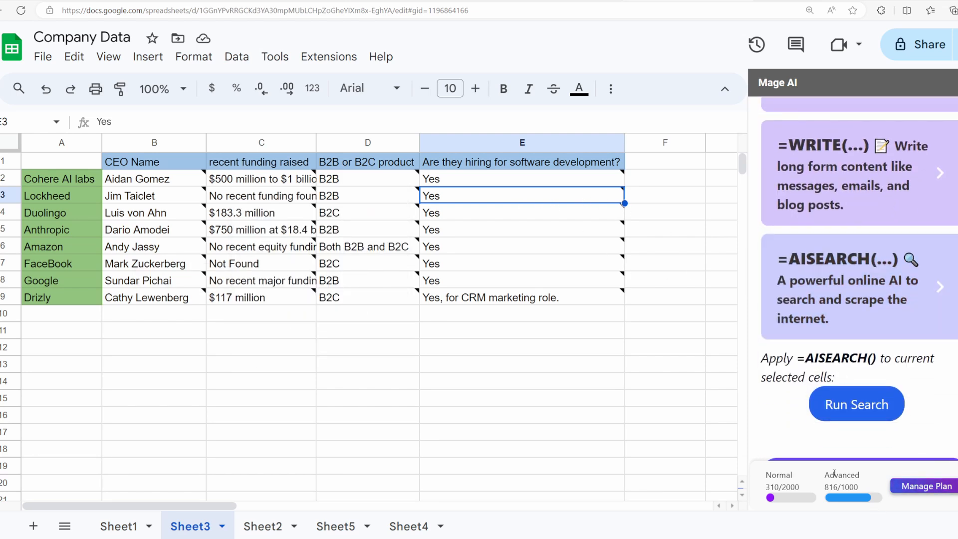
left_click_drag(825, 474, 867, 480)
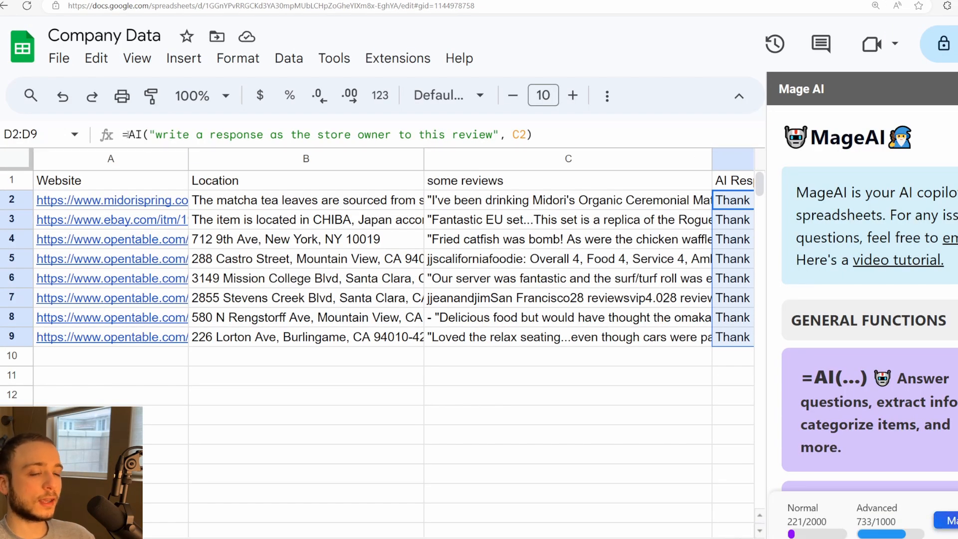
Step: Inspect the prompt "write a response as the store owner to this review" in Sheet2's D2 AI formula
left_click_drag(156, 136, 475, 141)
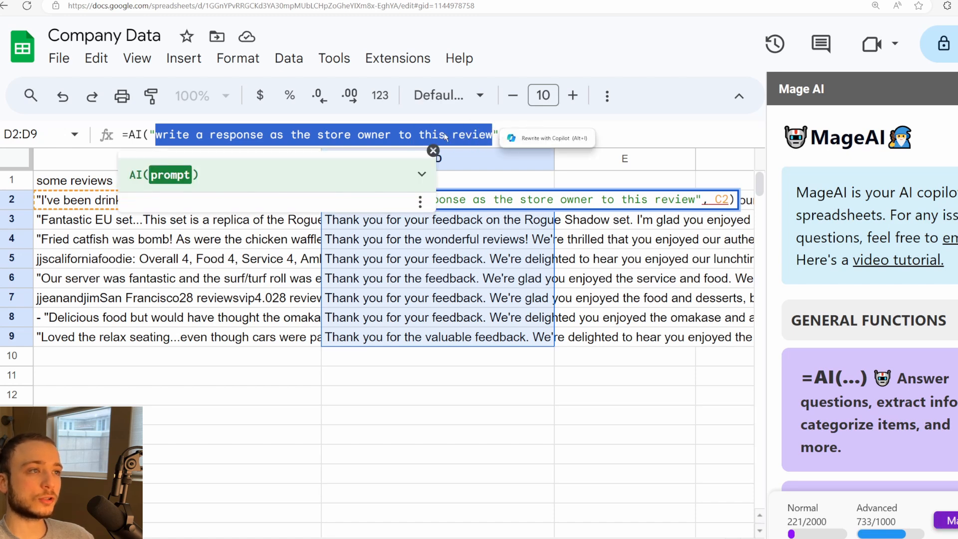
left_click(404, 134)
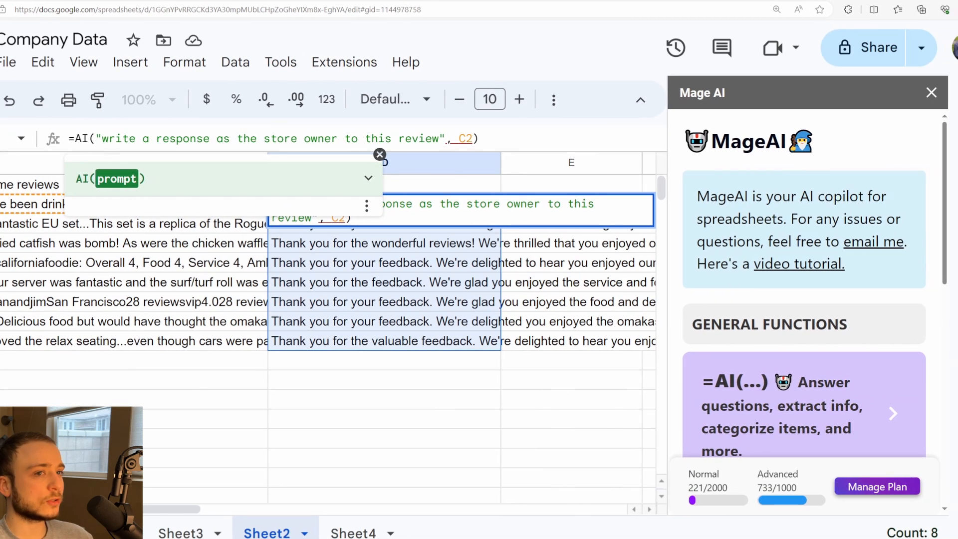
Step: Copy the support email address from the "email me" link in the Mage AI sidebar
right_click(858, 245)
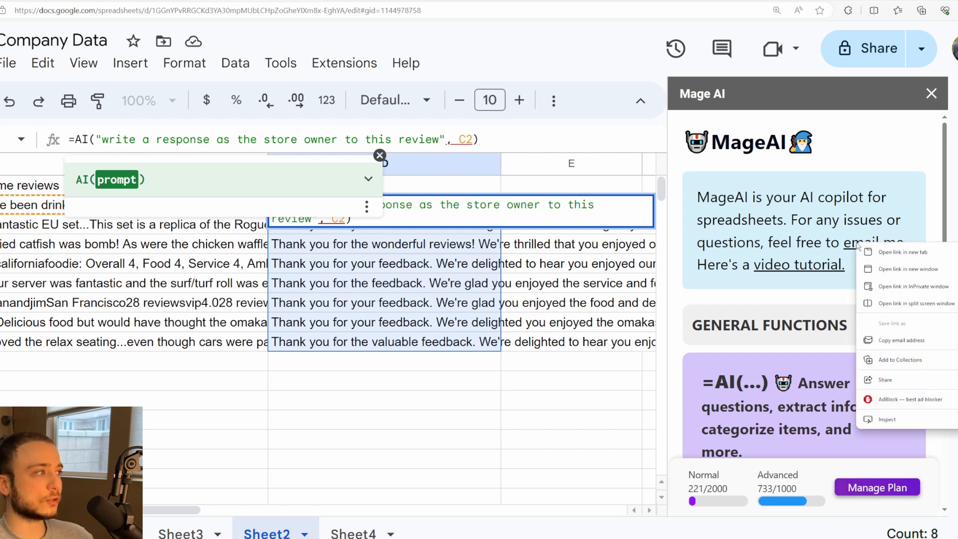
left_click(900, 340)
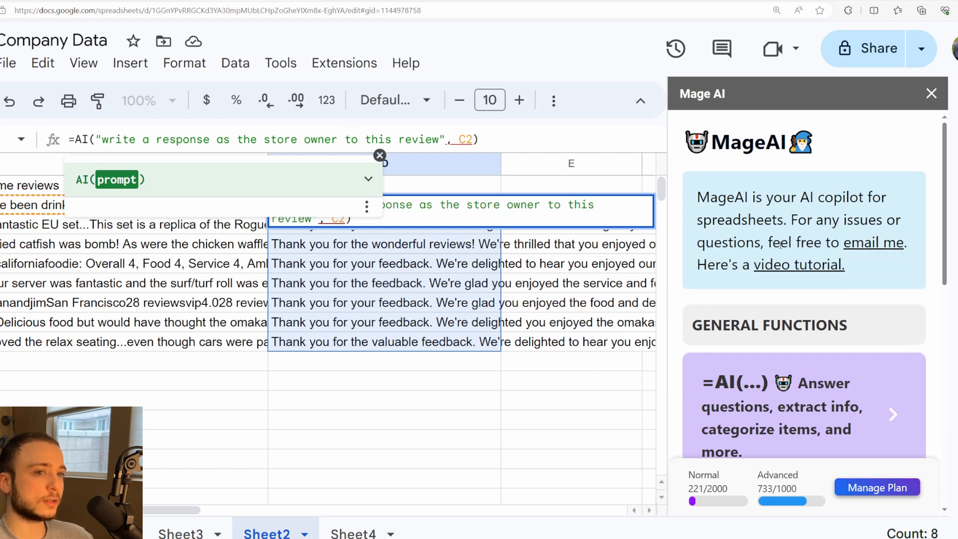